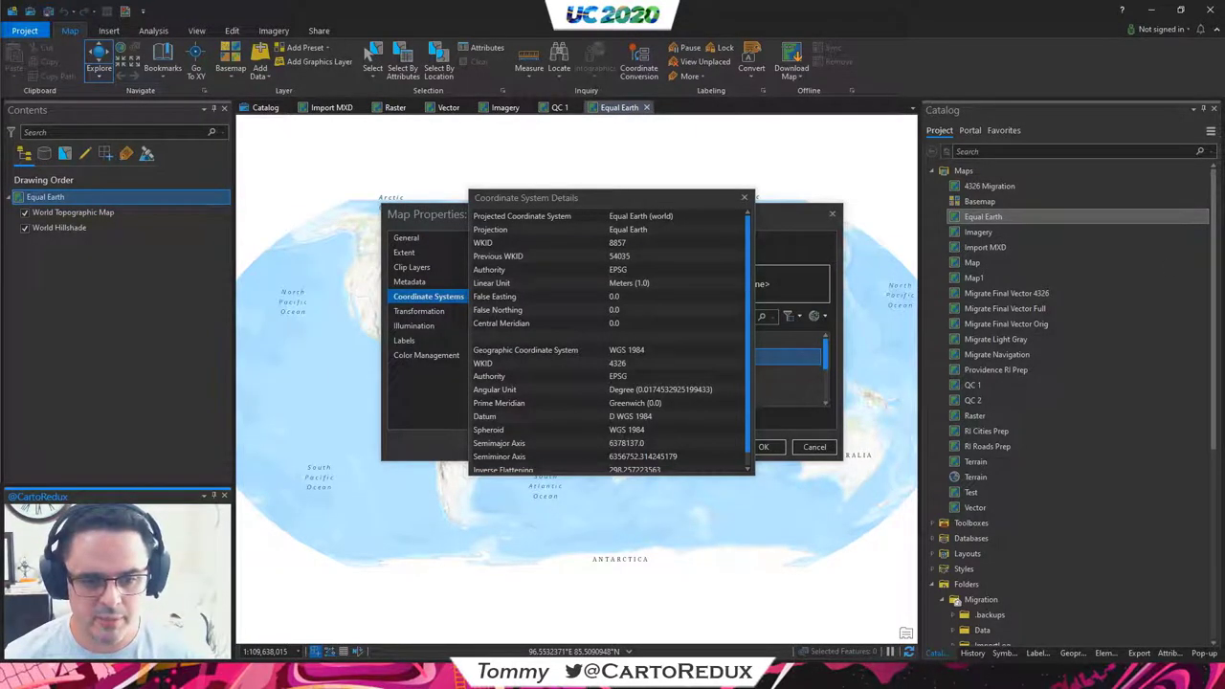
# Close the coordinate system details and the Equal Earth map's properties.
pyautogui.hotkey('alt', 'Tab')
pyautogui.hotkey('alt', 'Tab')
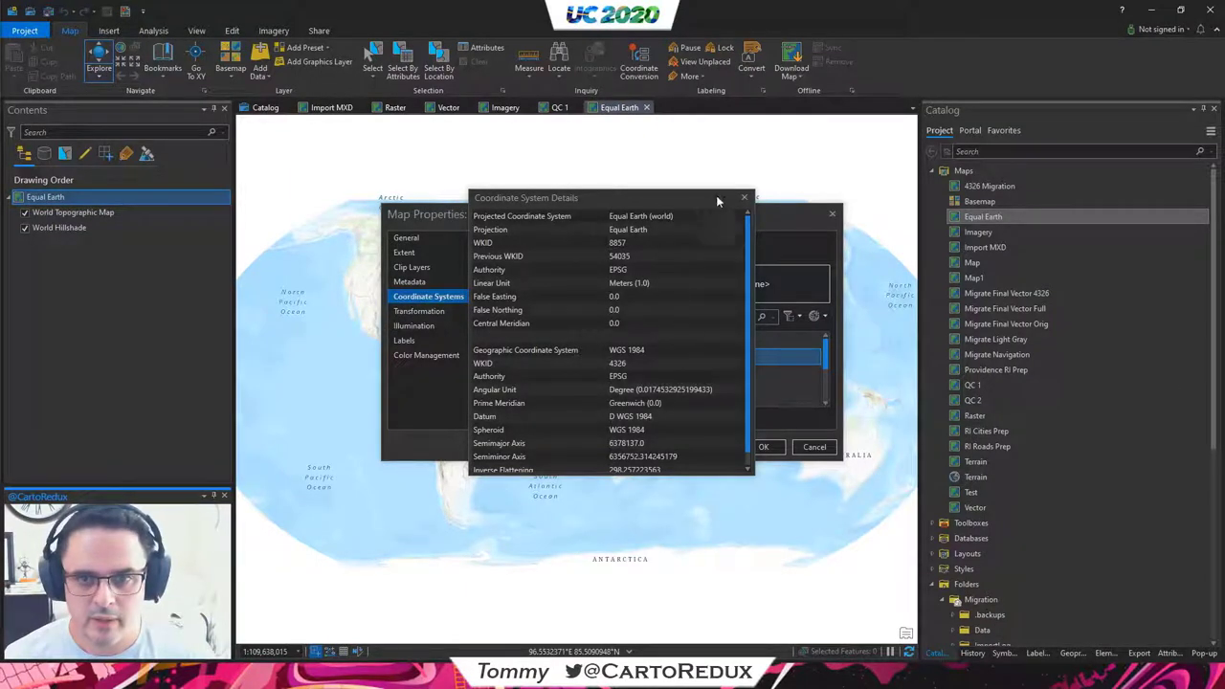
pyautogui.click(743, 197)
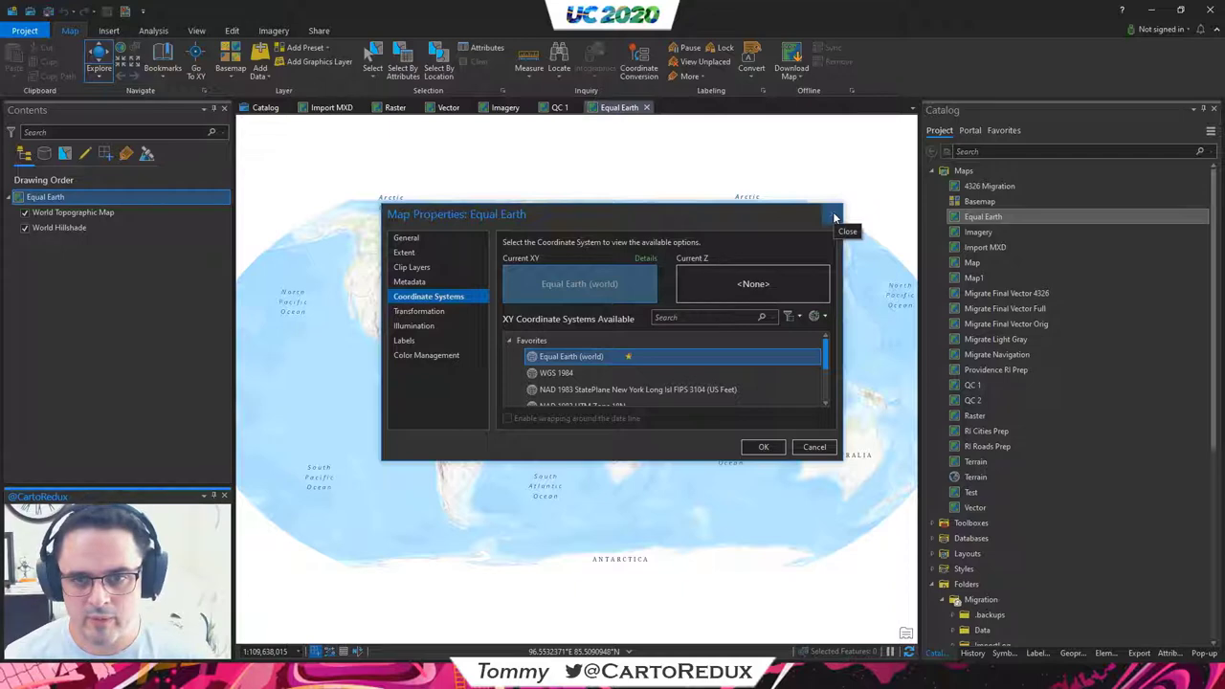
pyautogui.click(834, 219)
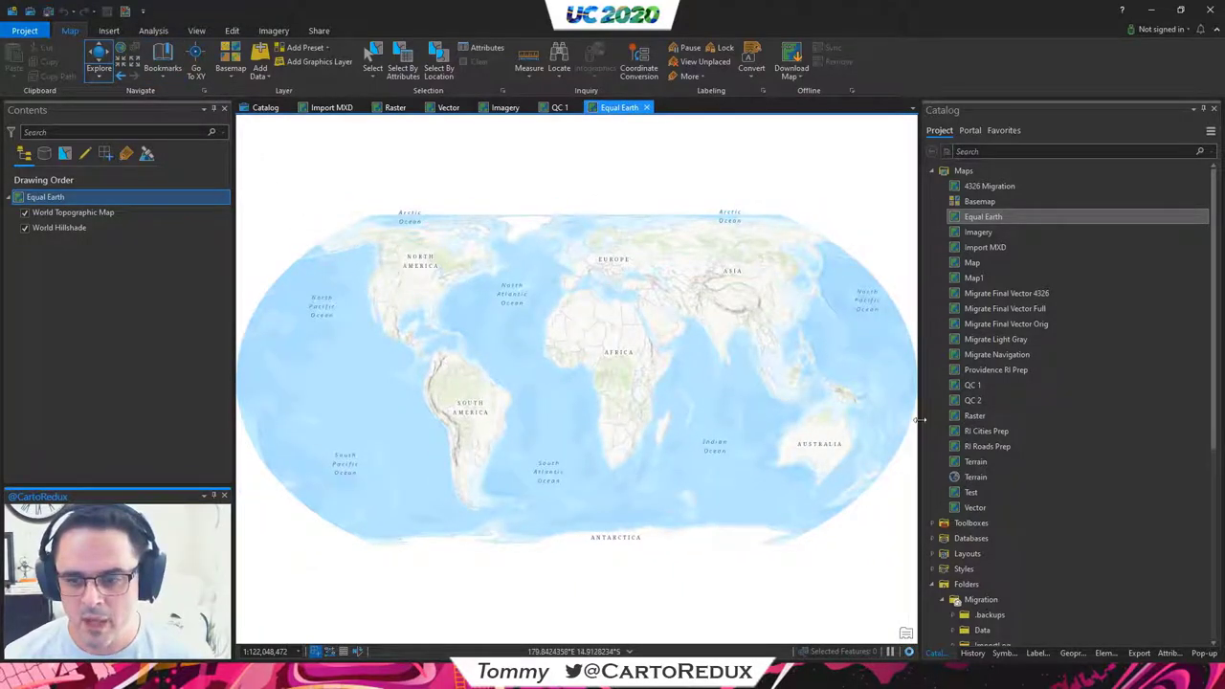
# Configure Generate Tile Cache Tiling Scheme with Equal Earth as the input data source, the New generation method and 12 scales.
pyautogui.click(1073, 651)
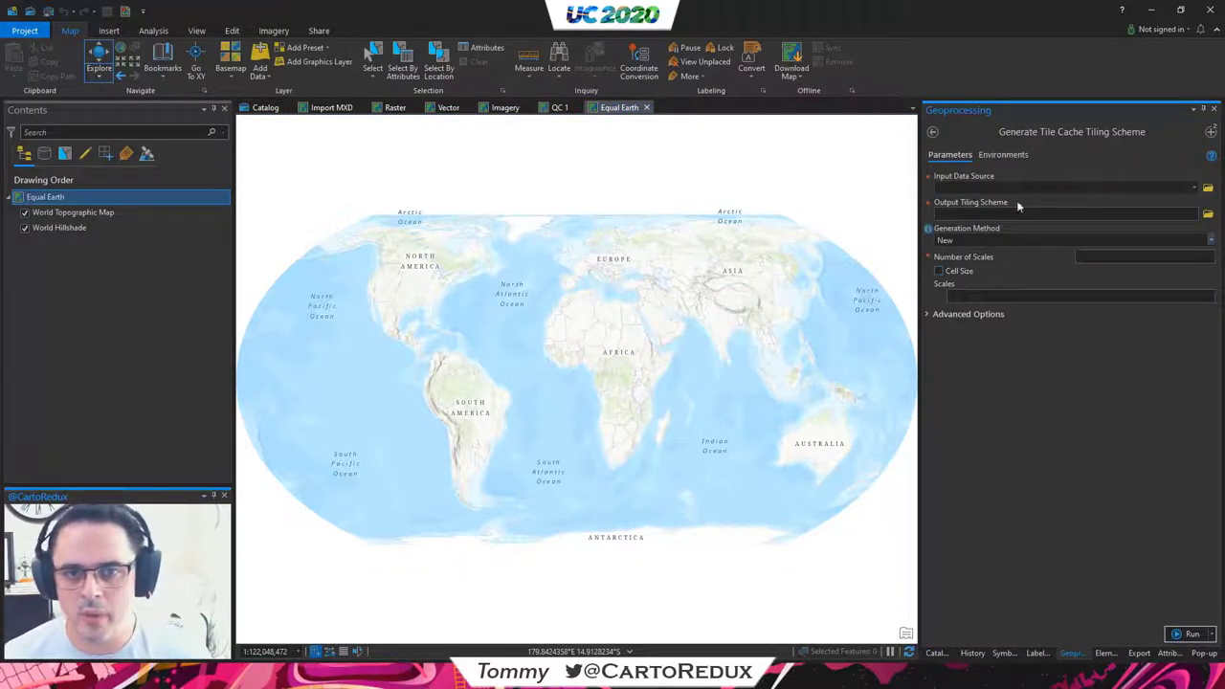
pyautogui.click(1194, 188)
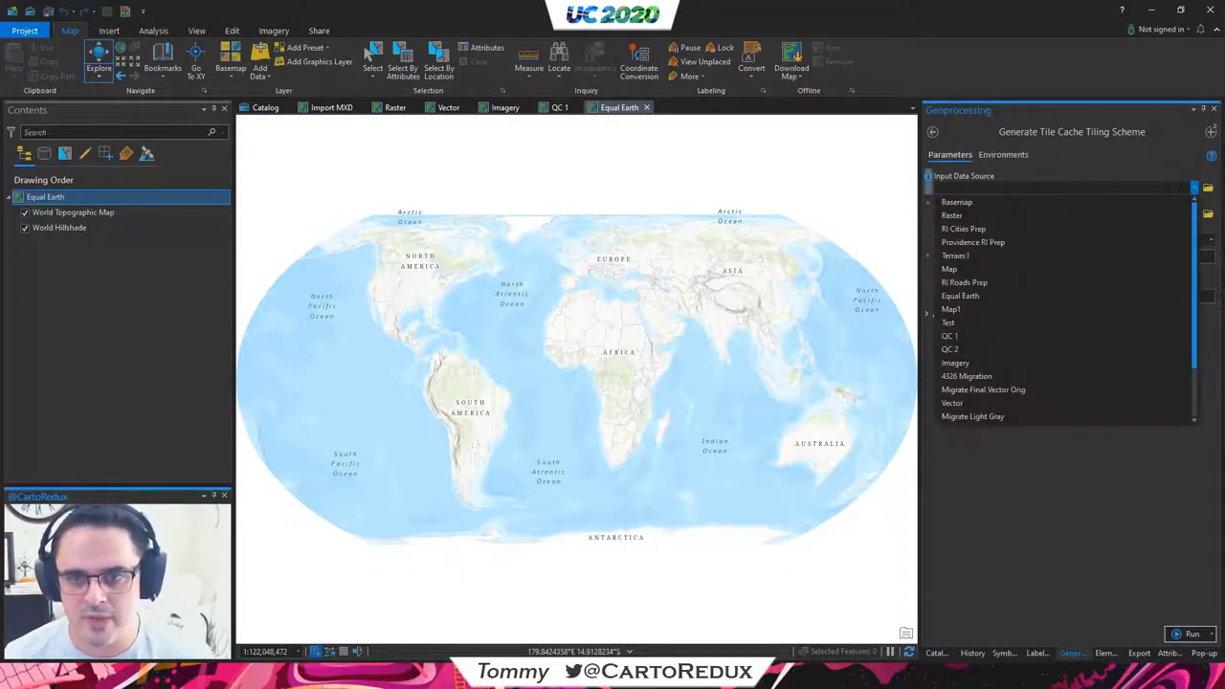
pyautogui.click(984, 297)
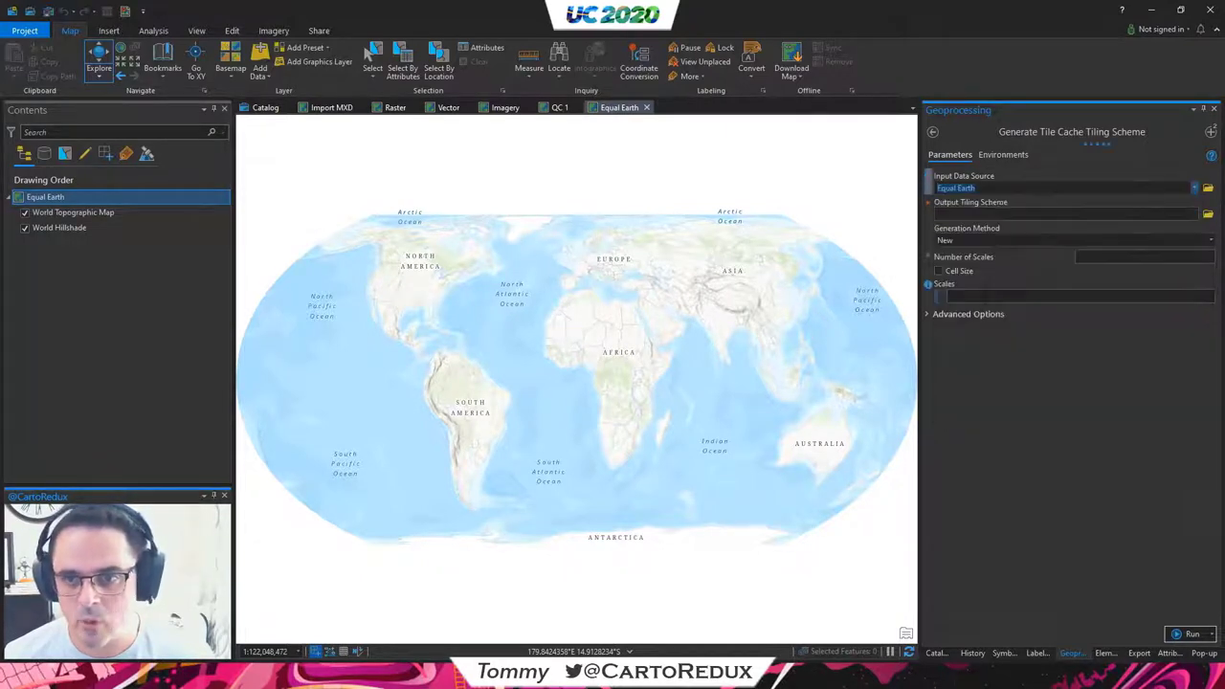
pyautogui.click(998, 241)
pyautogui.click(1101, 257)
pyautogui.write('1')
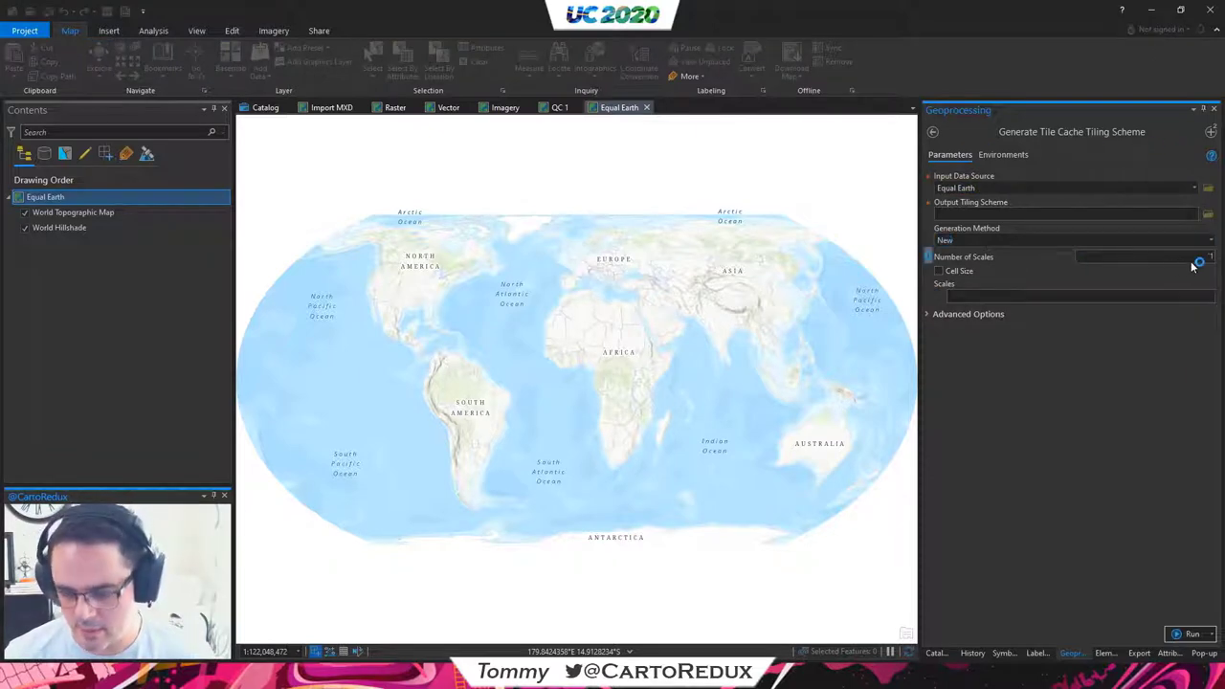
pyautogui.write('2')
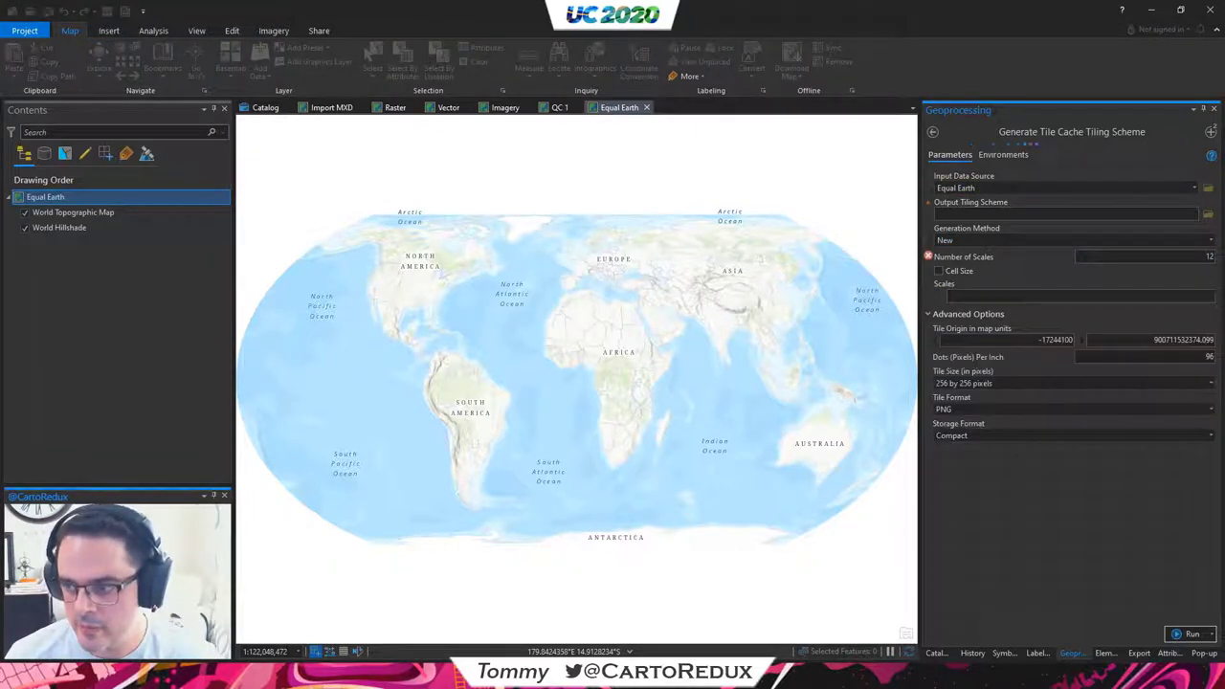
# Copy the origin's x value from the DevTools tile info and set the tile origin X to -17243958.56221439.
pyautogui.moveTo(1224, 33); pyautogui.dragTo(539, 13)
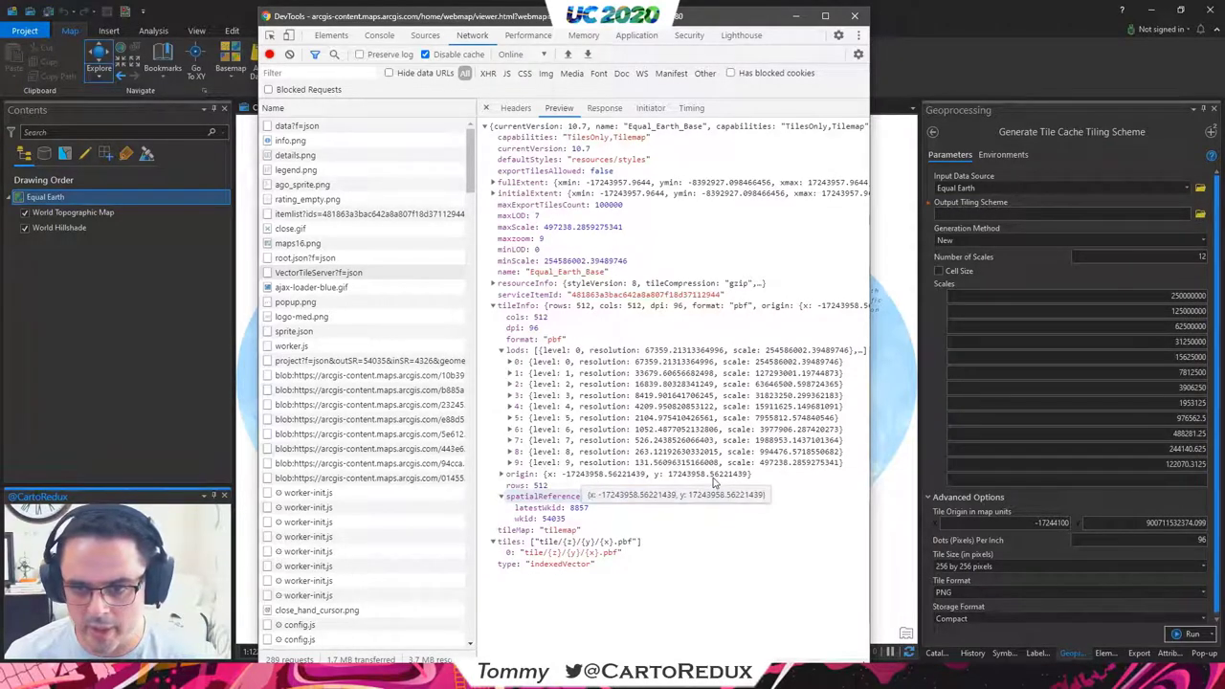
pyautogui.moveTo(562, 475); pyautogui.dragTo(647, 480)
pyautogui.hotkey('ctrl', 'c')
pyautogui.click(1071, 520)
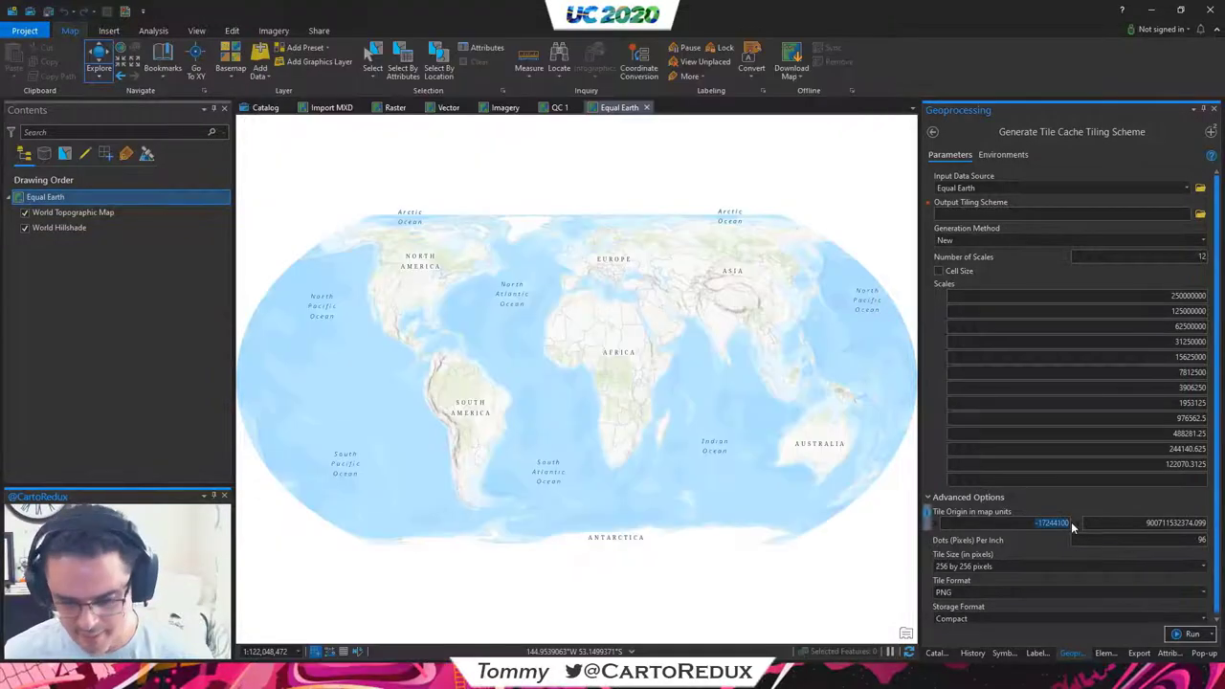
pyautogui.hotkey('ctrl', 'v')
# Copy the origin's y value from the DevTools tile info and set the tile origin Y to 17243958.56221439.
pyautogui.hotkey('alt', 'Tab')
pyautogui.click(677, 478)
pyautogui.click(670, 476)
pyautogui.moveTo(668, 474); pyautogui.dragTo(746, 475)
pyautogui.click(1147, 523)
pyautogui.hotkey('ctrl', 'a')
pyautogui.hotkey('ctrl', 'v')
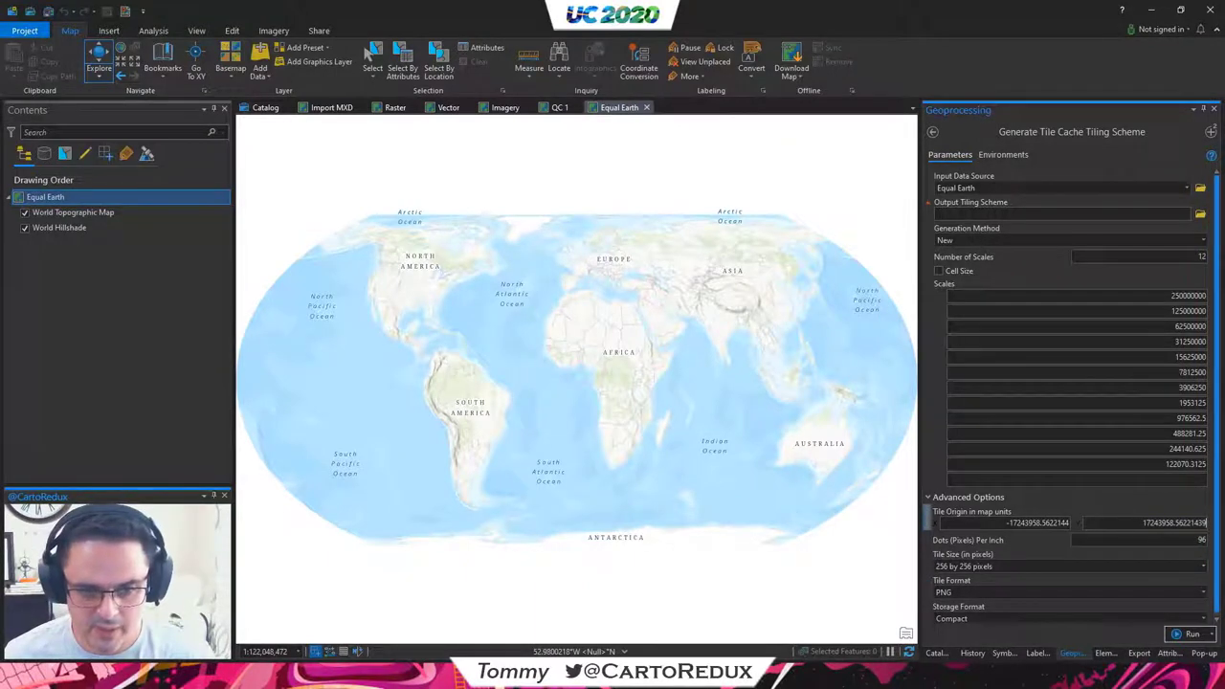
pyautogui.hotkey('alt', 'Tab')
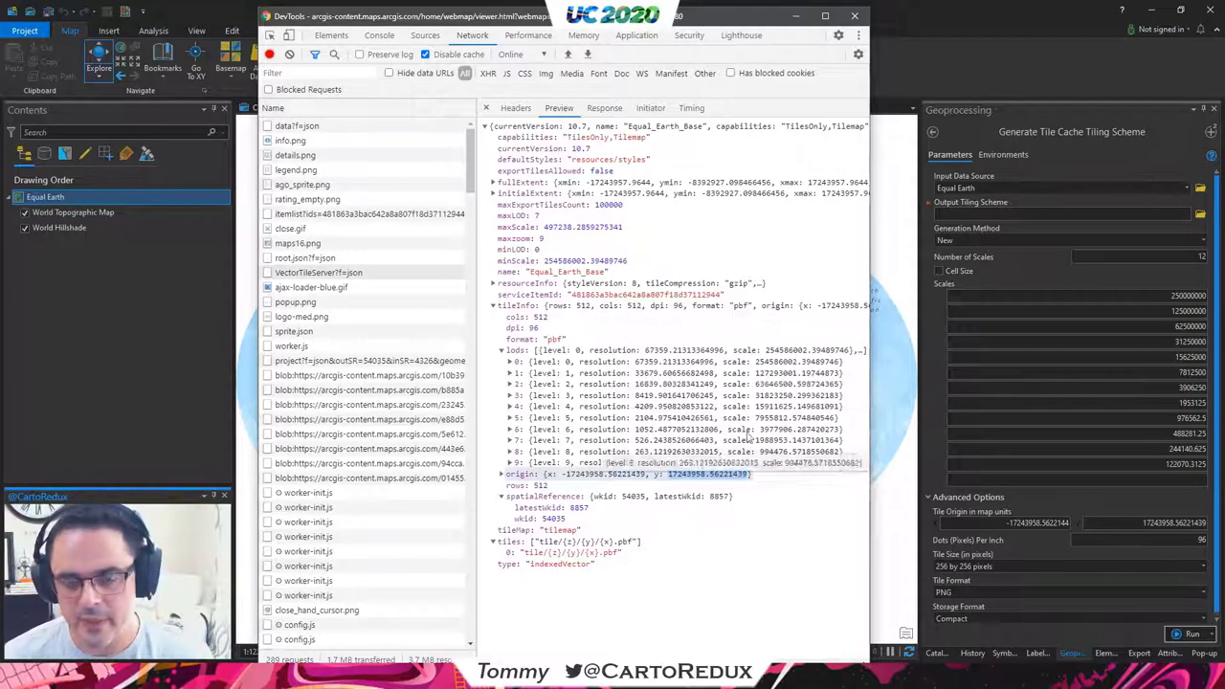
pyautogui.moveTo(598, 16); pyautogui.dragTo(1224, 71)
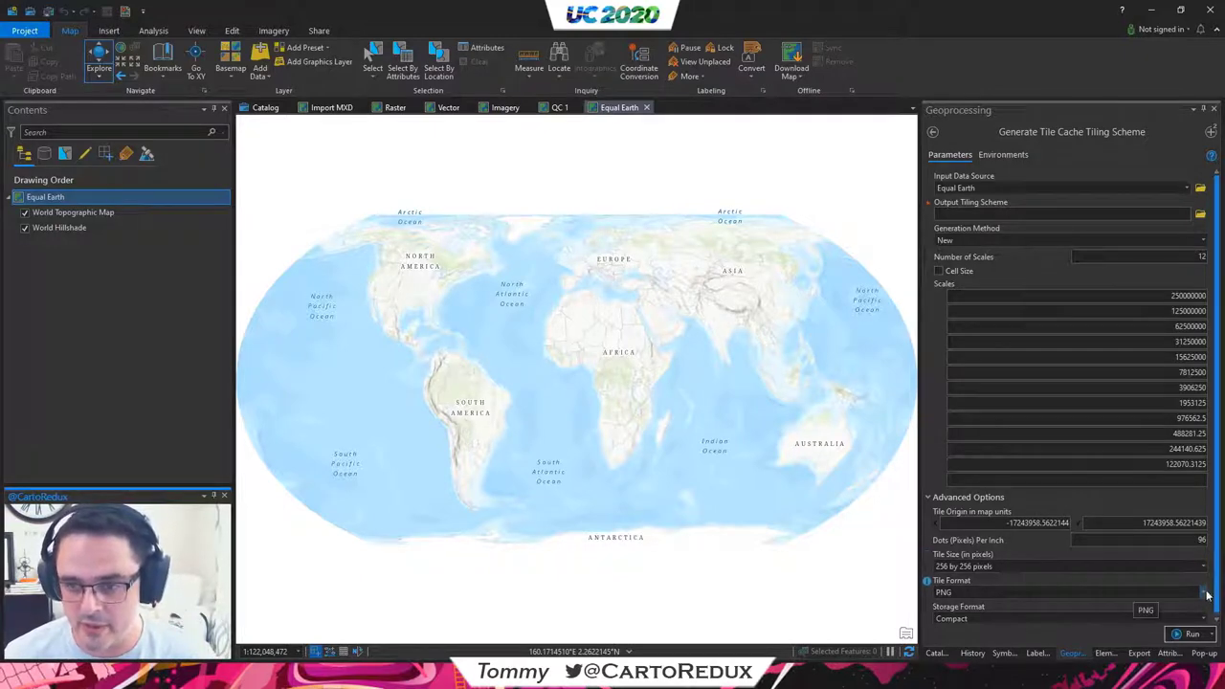
# Set the tile format of the tiling scheme to Mixed compression.
pyautogui.moveTo(1217, 590); pyautogui.dragTo(1219, 603)
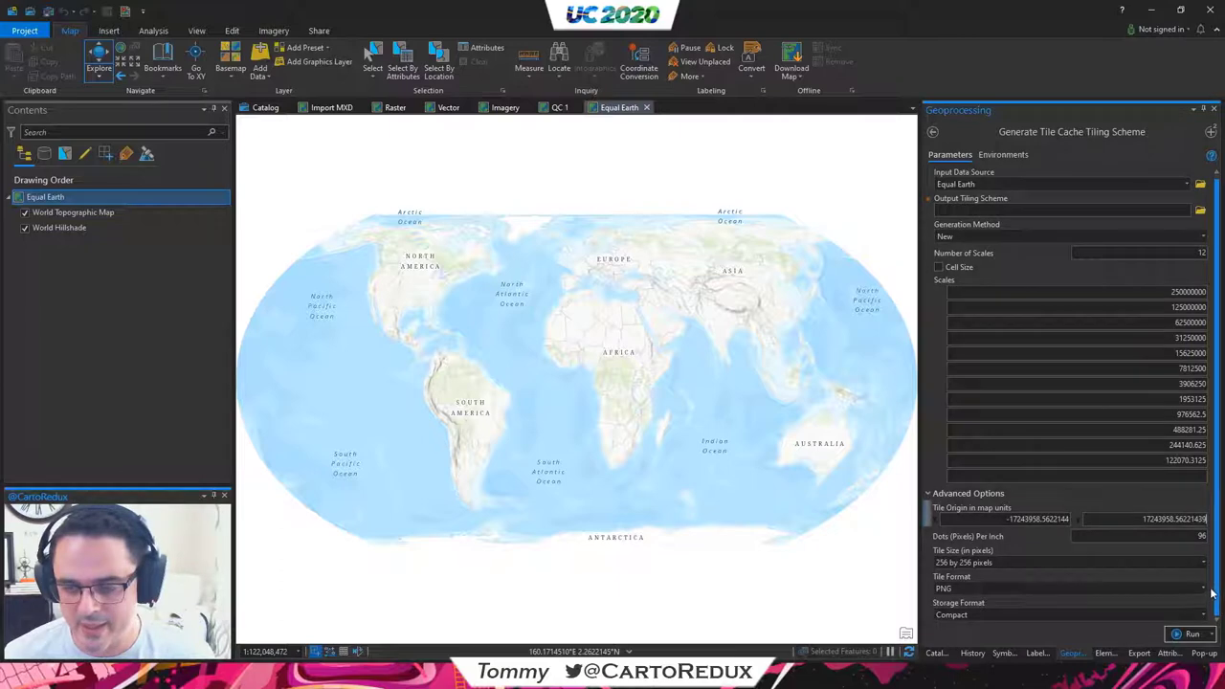
pyautogui.click(1206, 589)
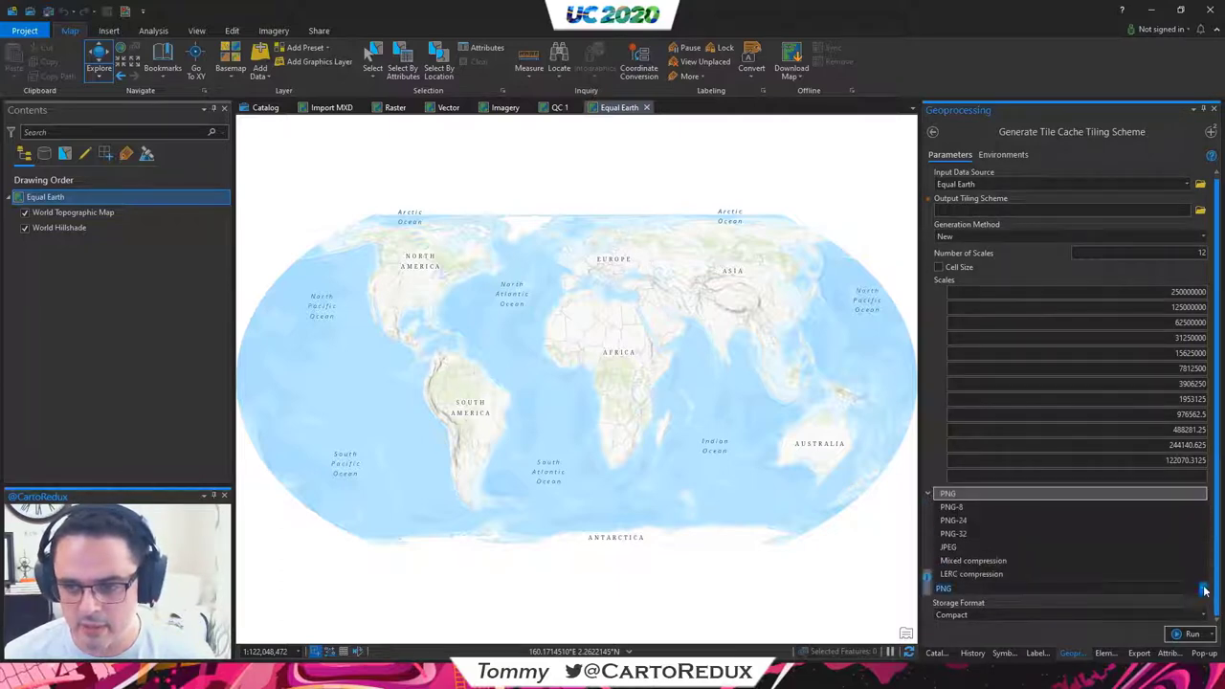
pyautogui.click(1066, 563)
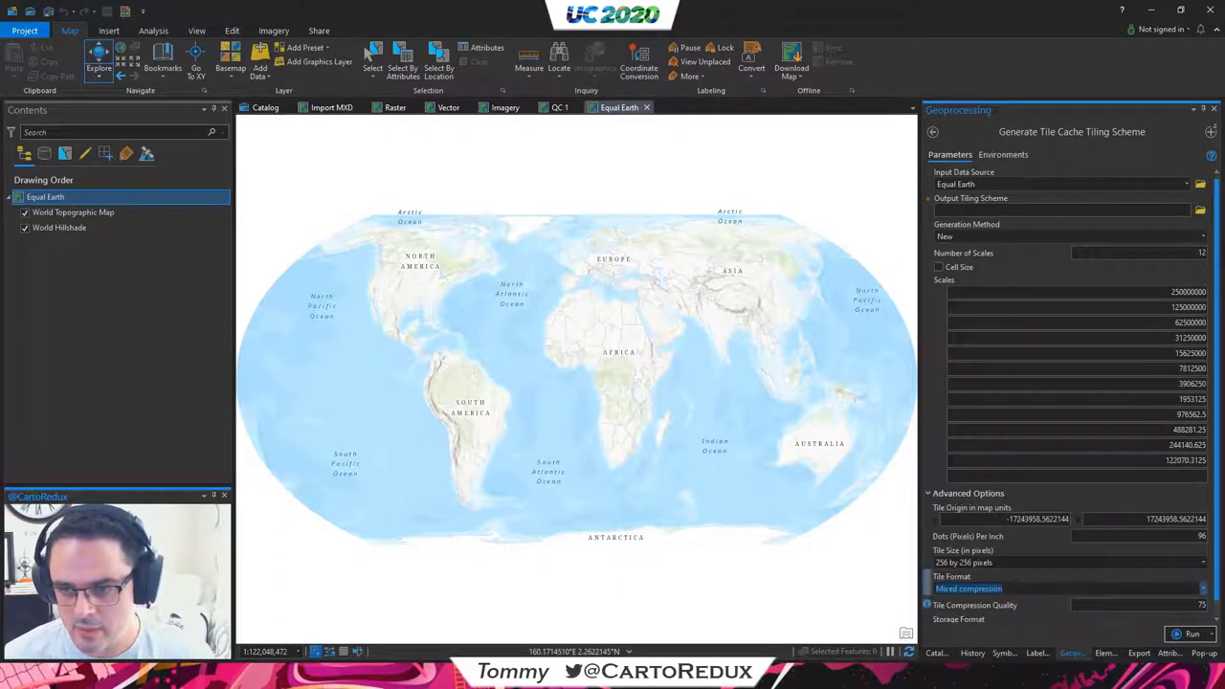
pyautogui.scroll(-1, 1093, 600)
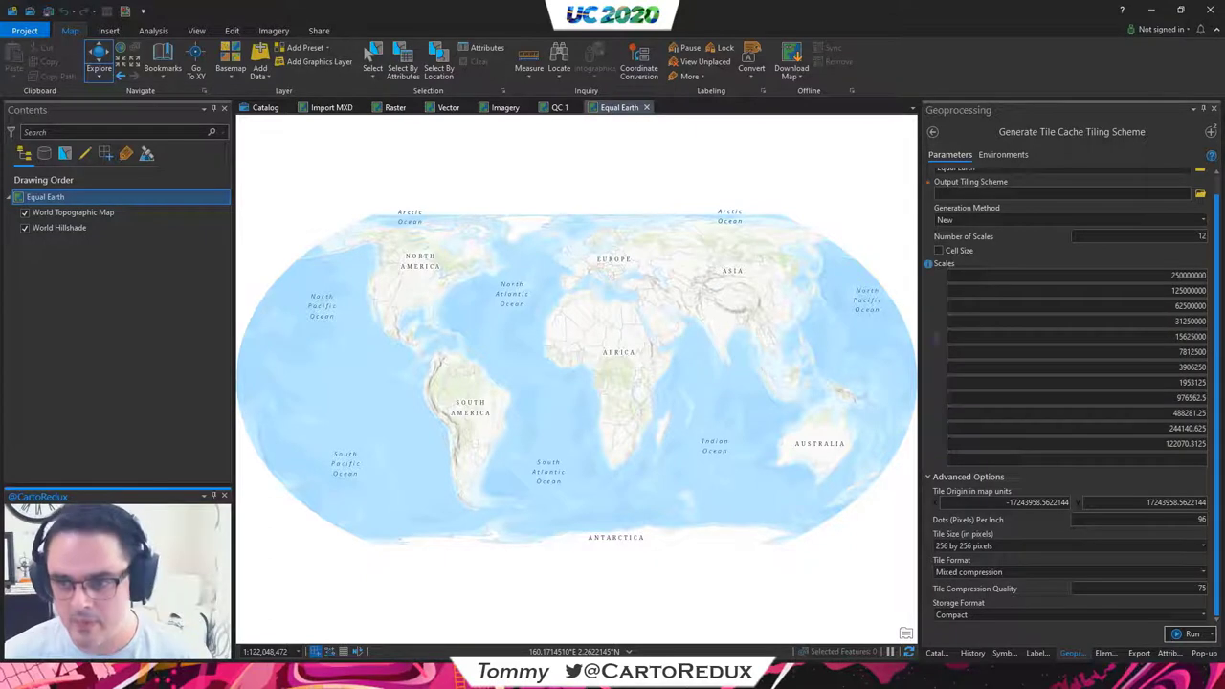
# Set the first five scales to 254586002.39489746, 127293001.19744873, 63646500.598724365, 31823250.299362183 and 15911625.149681091.
pyautogui.click(1170, 278)
pyautogui.hotkey('ctrl', 'v')
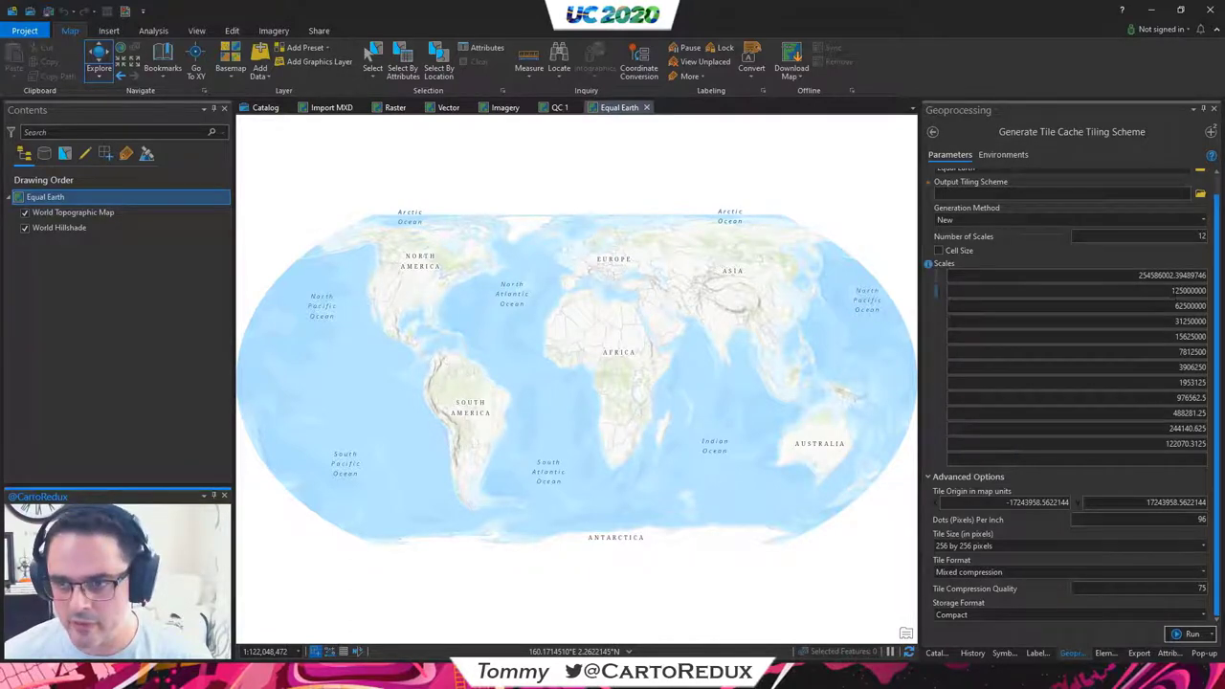
pyautogui.doubleClick(1175, 291)
pyautogui.hotkey('ctrl', 'v')
pyautogui.doubleClick(1197, 306)
pyautogui.hotkey('ctrl', 'v')
pyautogui.doubleClick(1191, 322)
pyautogui.hotkey('ctrl', 'v')
pyautogui.doubleClick(1191, 337)
pyautogui.hotkey('ctrl', 'v')
# Set the sixth to tenth scales to 7955812.574840546, 3977906.287420273, 1988953.1437101364, 994476.5718550682 and 497238.2859275341.
pyautogui.press('Tab')
pyautogui.press('Tab')
pyautogui.press('Tab')
pyautogui.press('Tab')
pyautogui.press('Tab')
pyautogui.press('Tab')
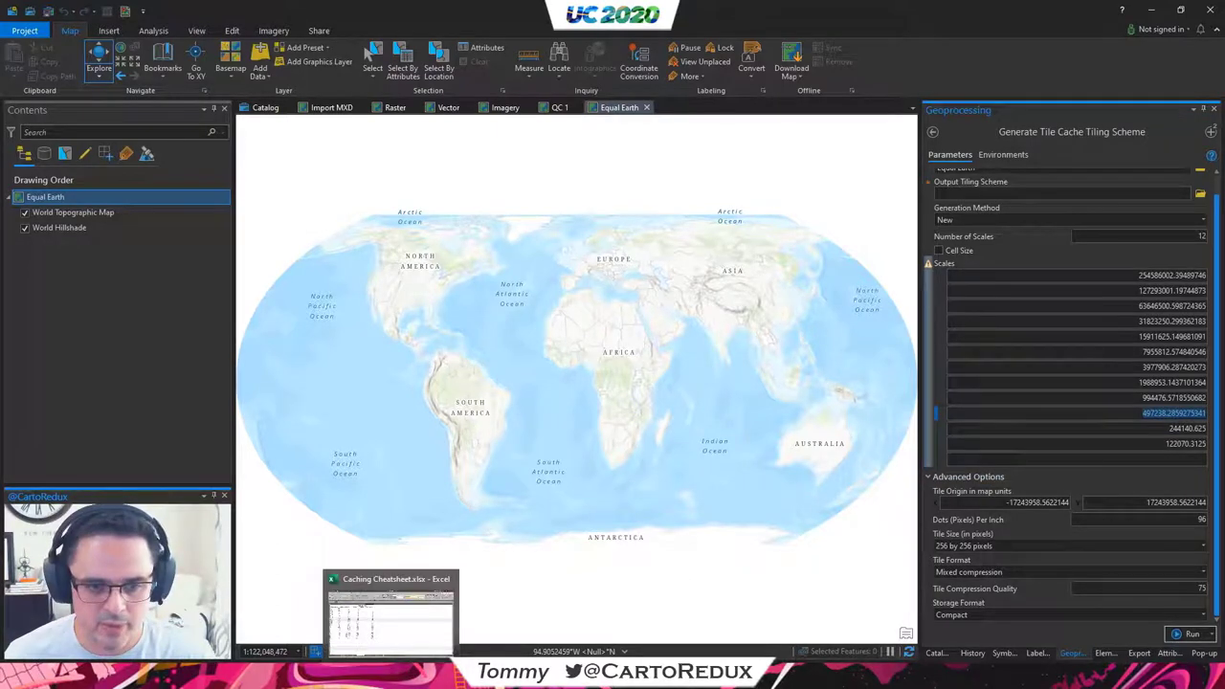
# Divide 497238.2859275341 by 2 in Calculator and enter the result, 248,619.1429637671, as the eleventh scale.
pyautogui.click(392, 673)
pyautogui.click(766, 501)
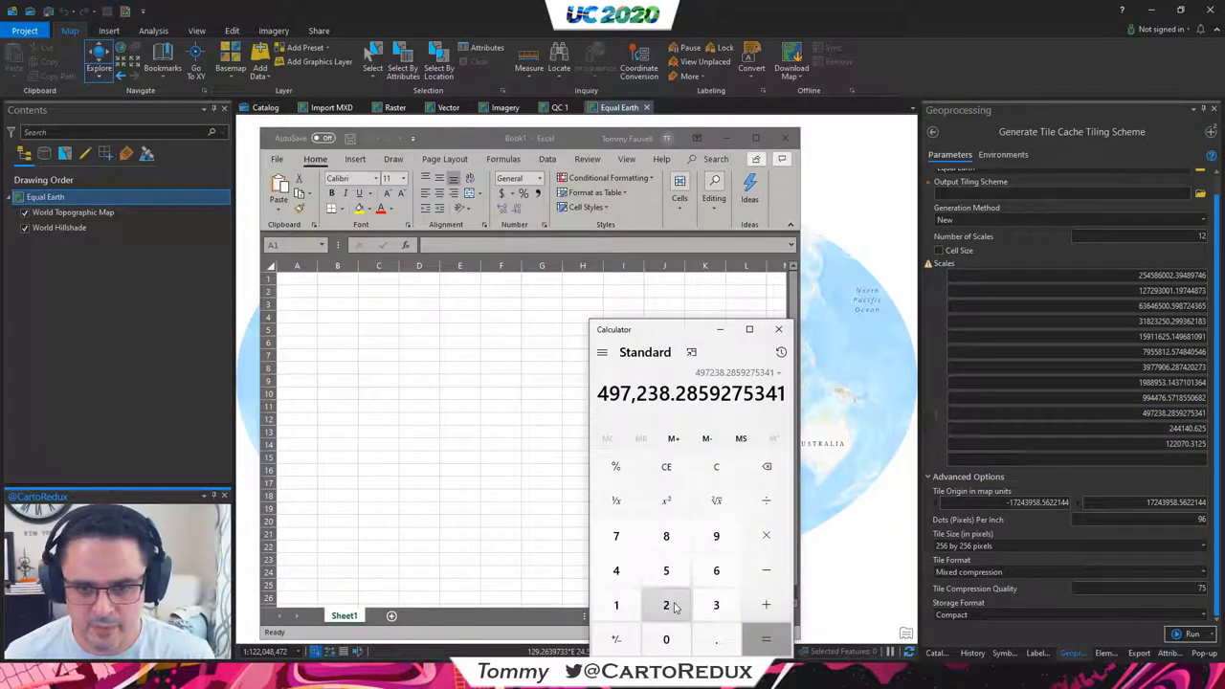
pyautogui.click(668, 605)
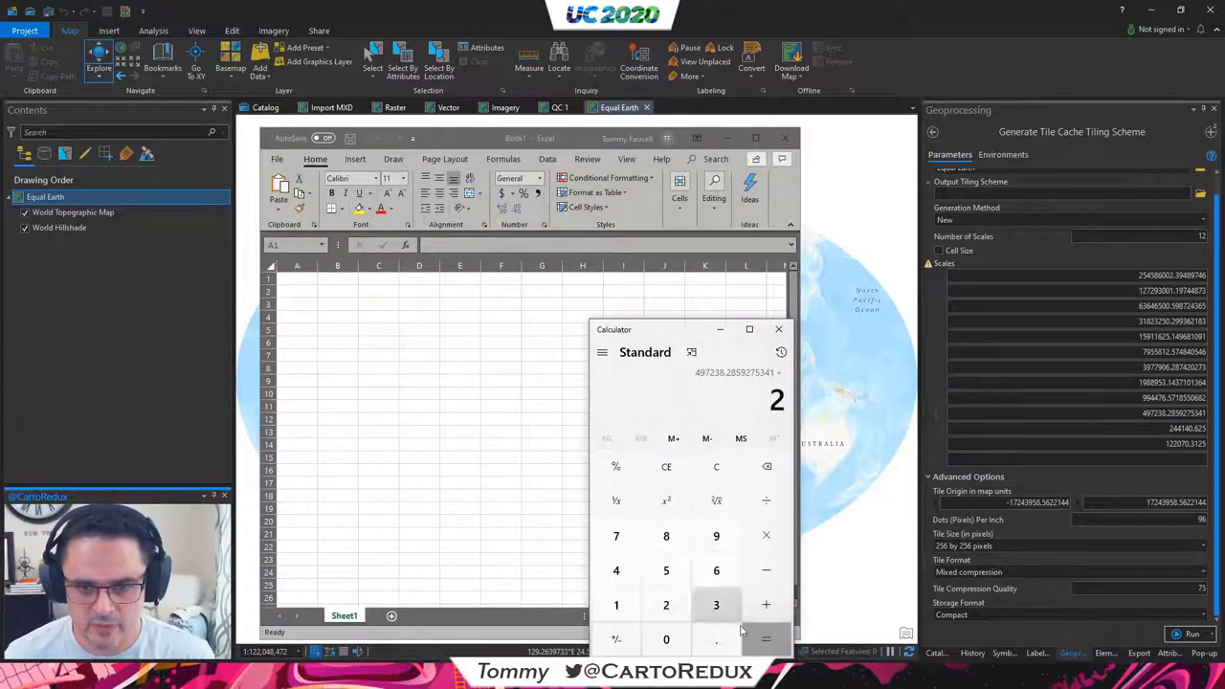
pyautogui.click(766, 639)
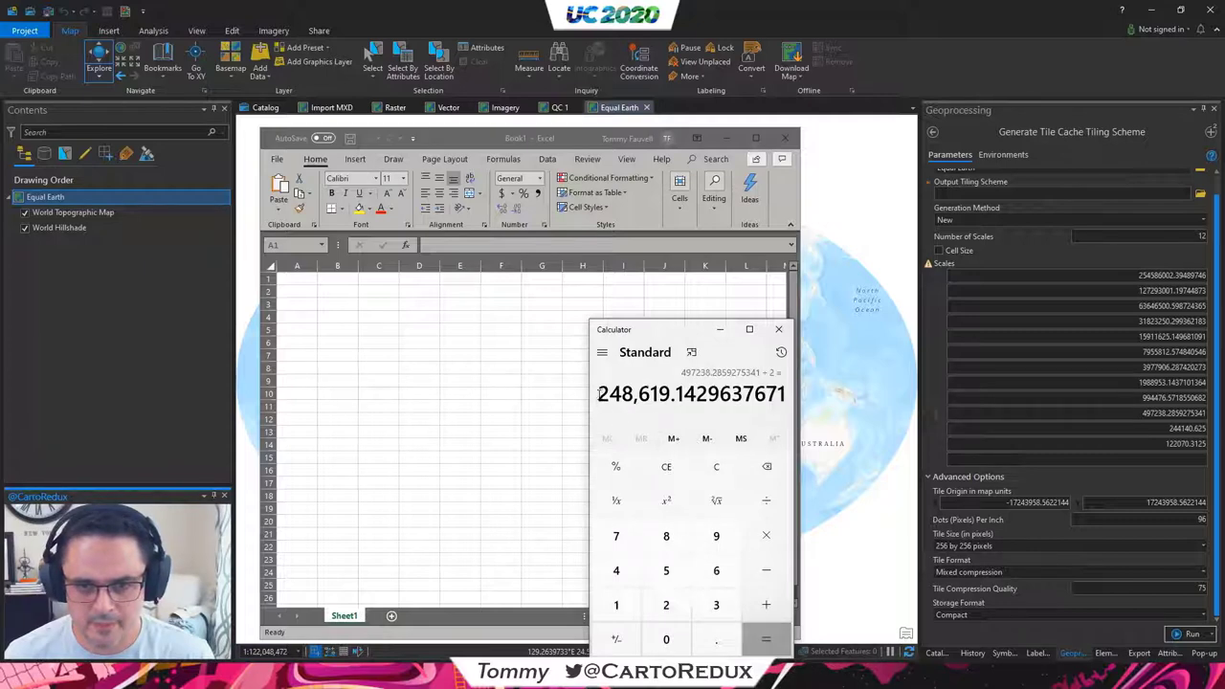
pyautogui.moveTo(599, 394); pyautogui.dragTo(787, 385)
pyautogui.moveTo(1135, 428); pyautogui.dragTo(1211, 430)
pyautogui.hotkey('ctrl', 'v')
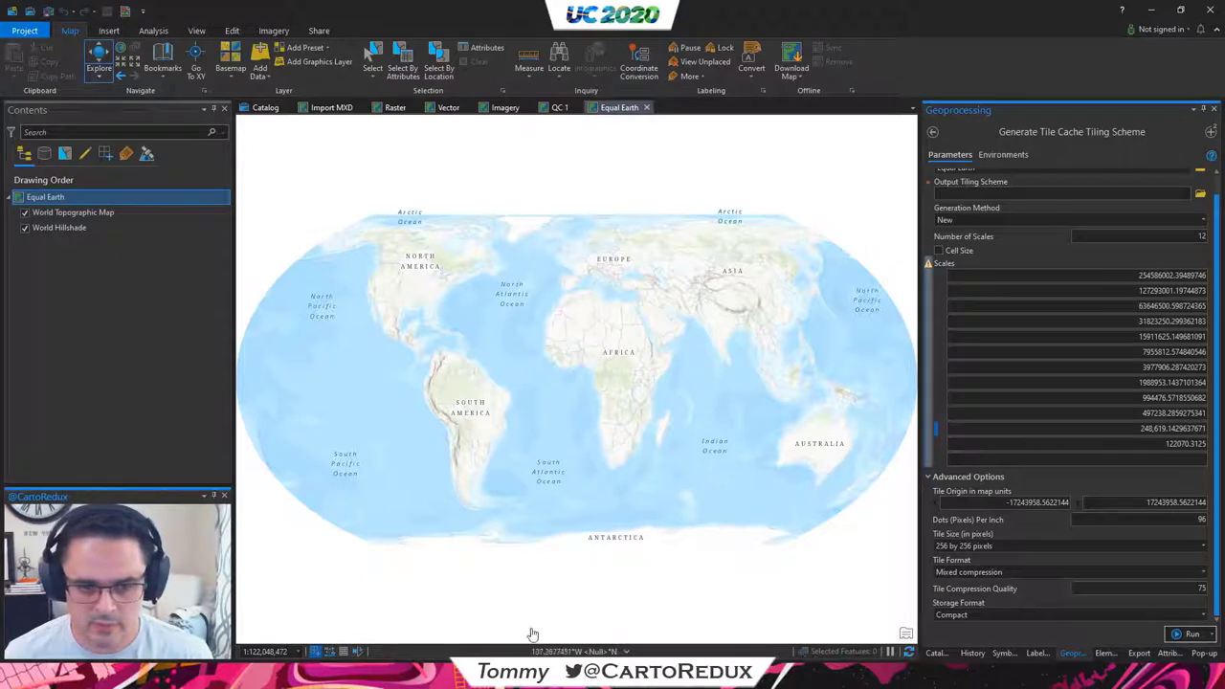
# Halve the Calculator result again and enter 124.309 as the last scale of the tiling scheme.
pyautogui.hotkey('alt', 'Tab')
pyautogui.click(769, 498)
pyautogui.click(667, 605)
pyautogui.click(766, 639)
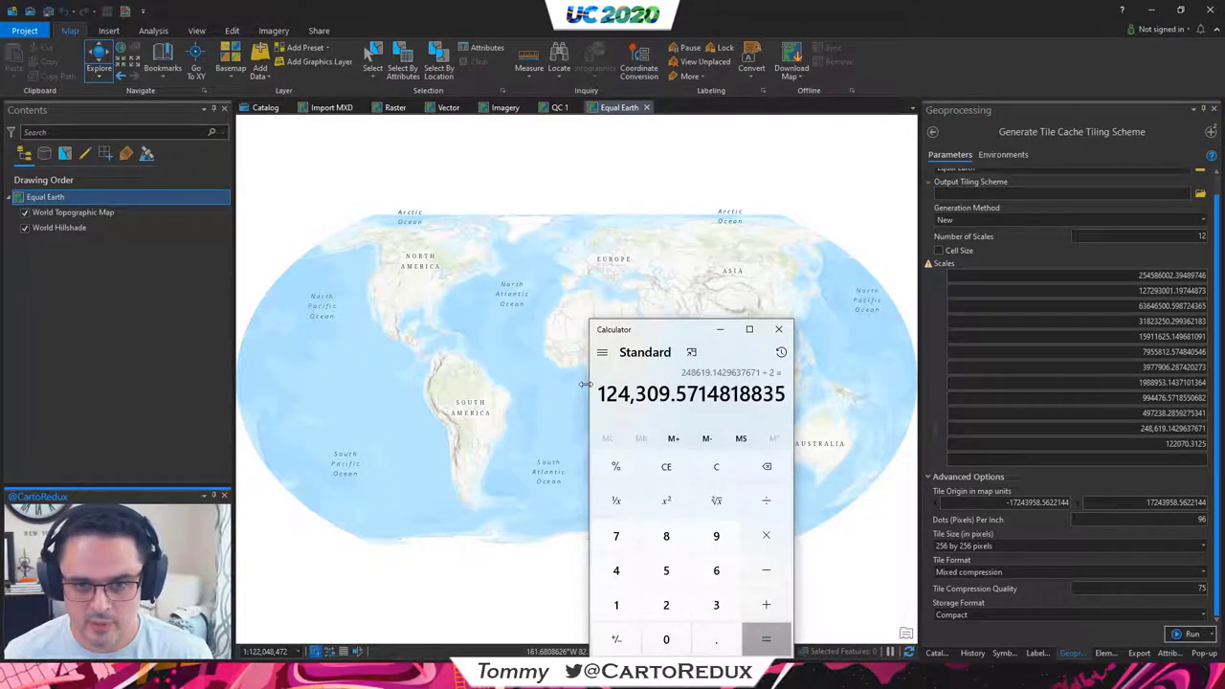
pyautogui.moveTo(599, 394); pyautogui.dragTo(787, 394)
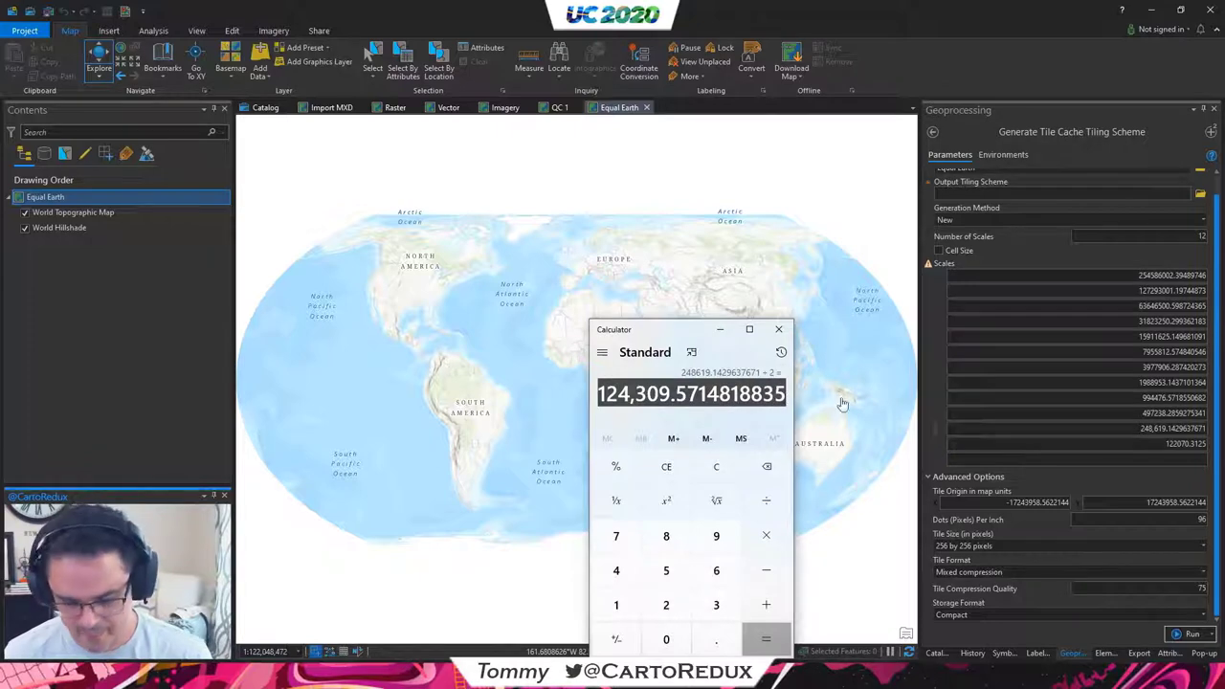
pyautogui.click(1182, 444)
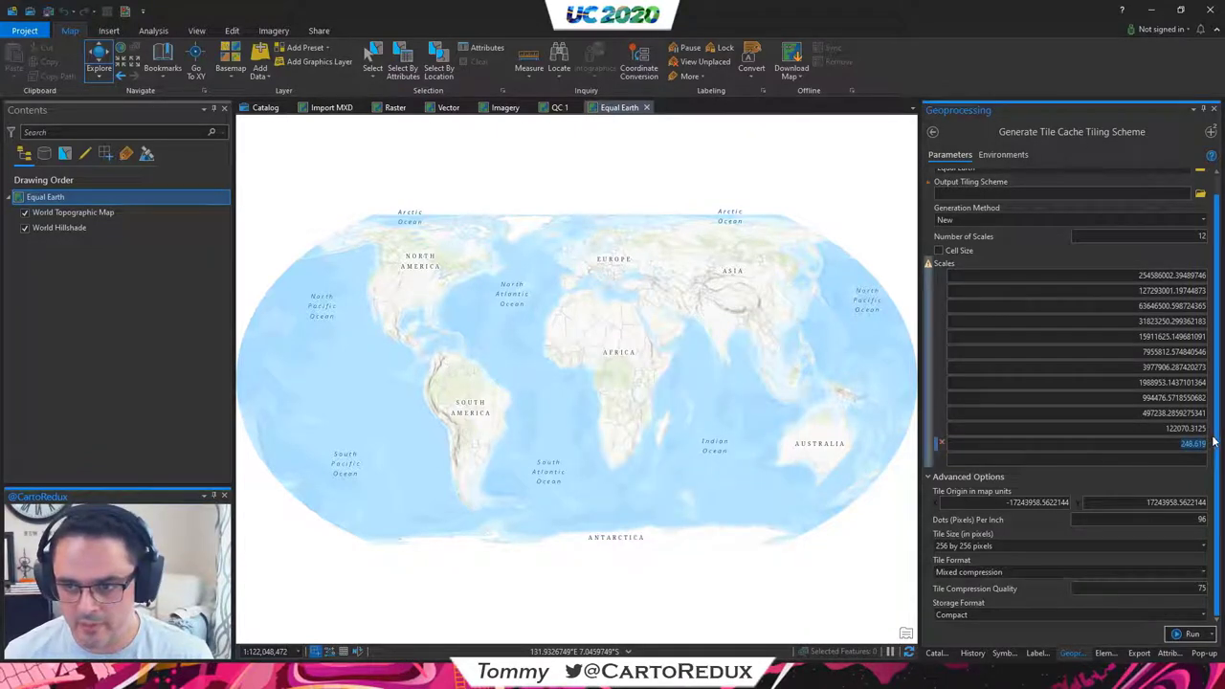
pyautogui.write('124.309')
pyautogui.scroll(1, 1019, 247)
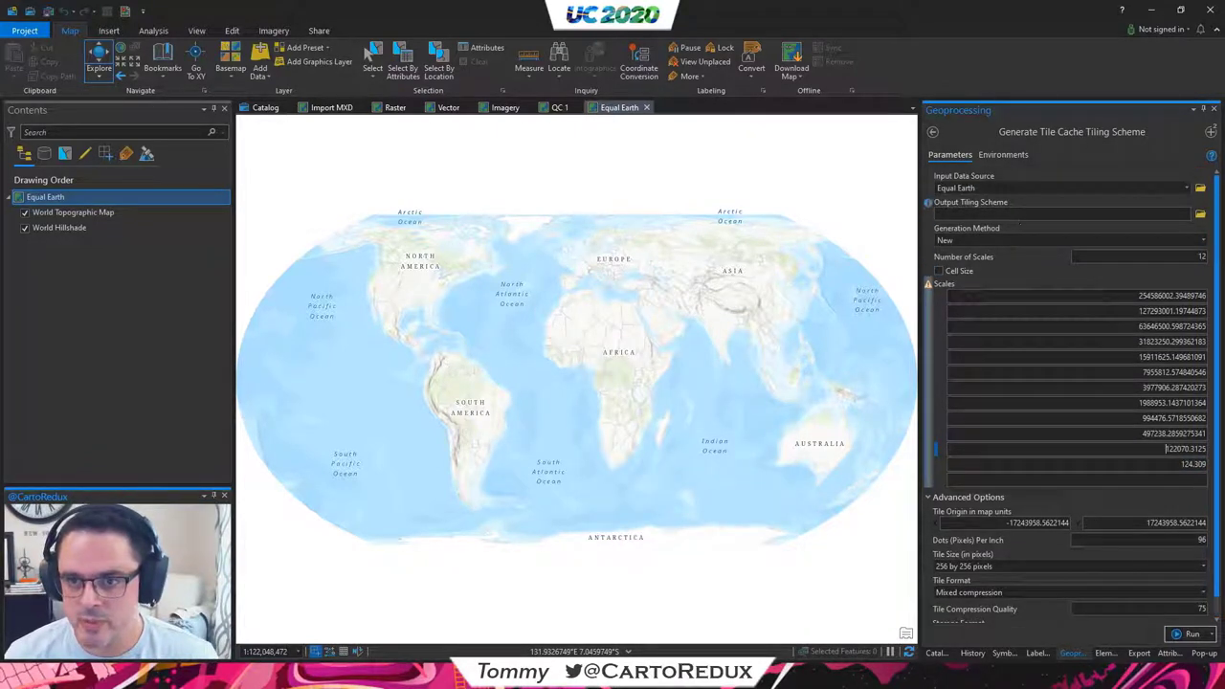
# Save the output tiling scheme as EE_RasterTile_TilingScheme in the Migration project's TPK folder.
pyautogui.click(1200, 214)
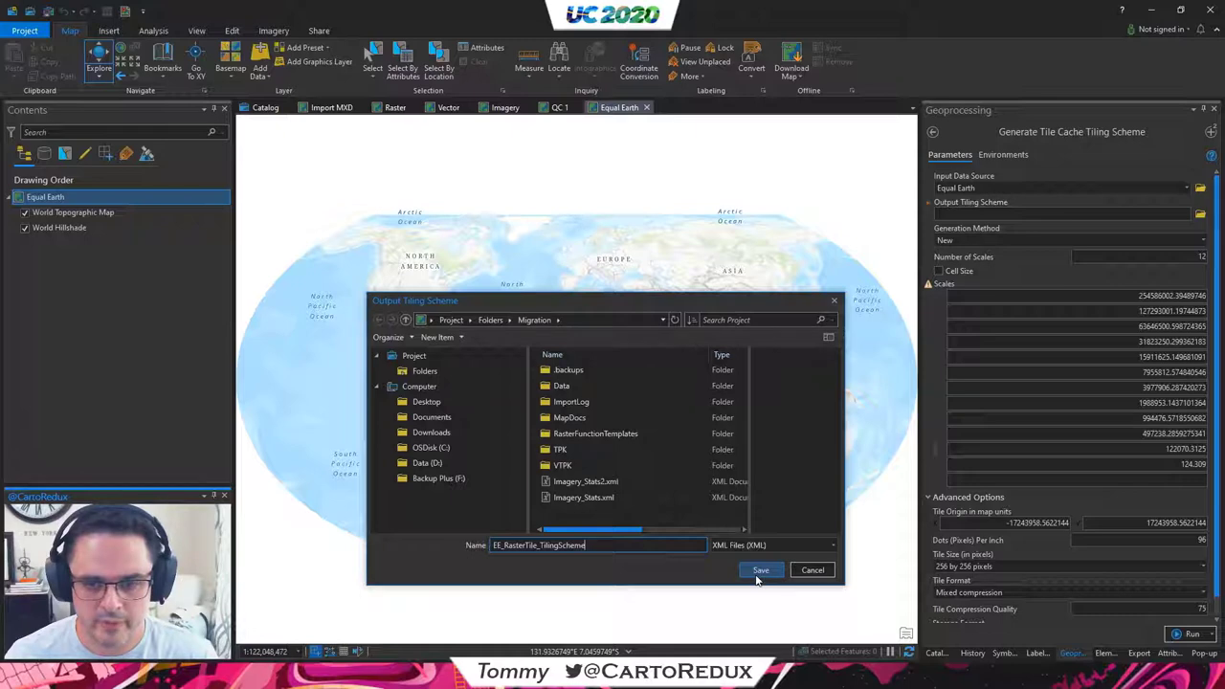
pyautogui.doubleClick(563, 450)
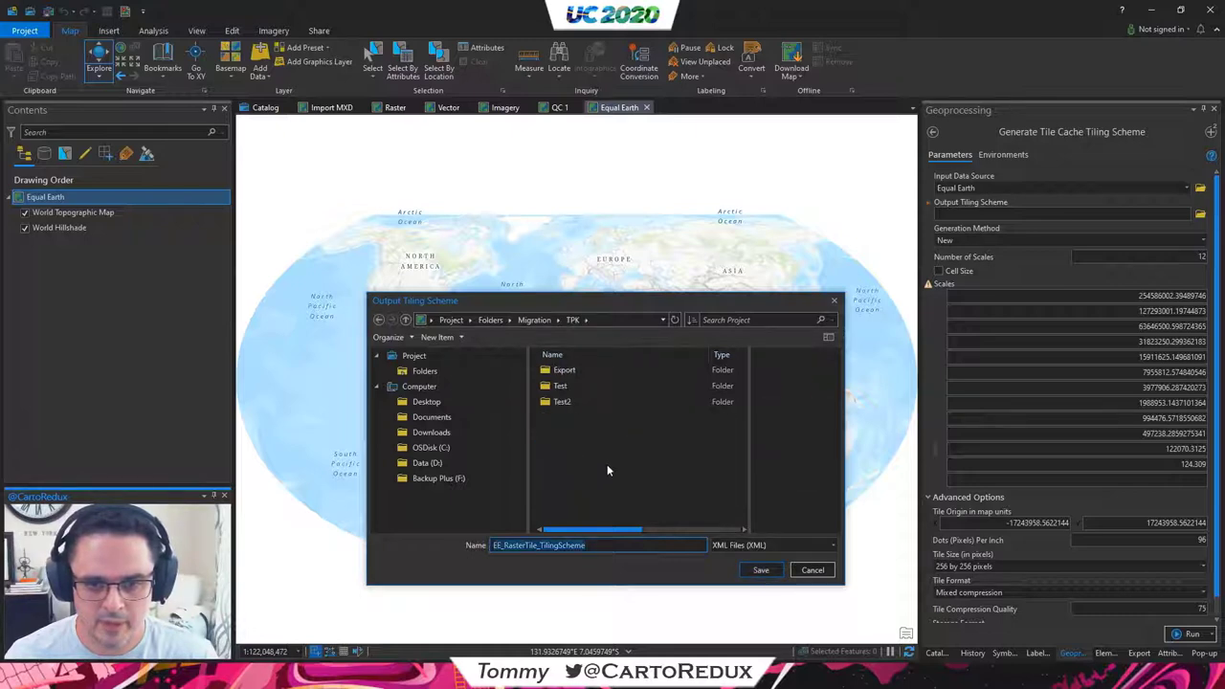
pyautogui.click(766, 572)
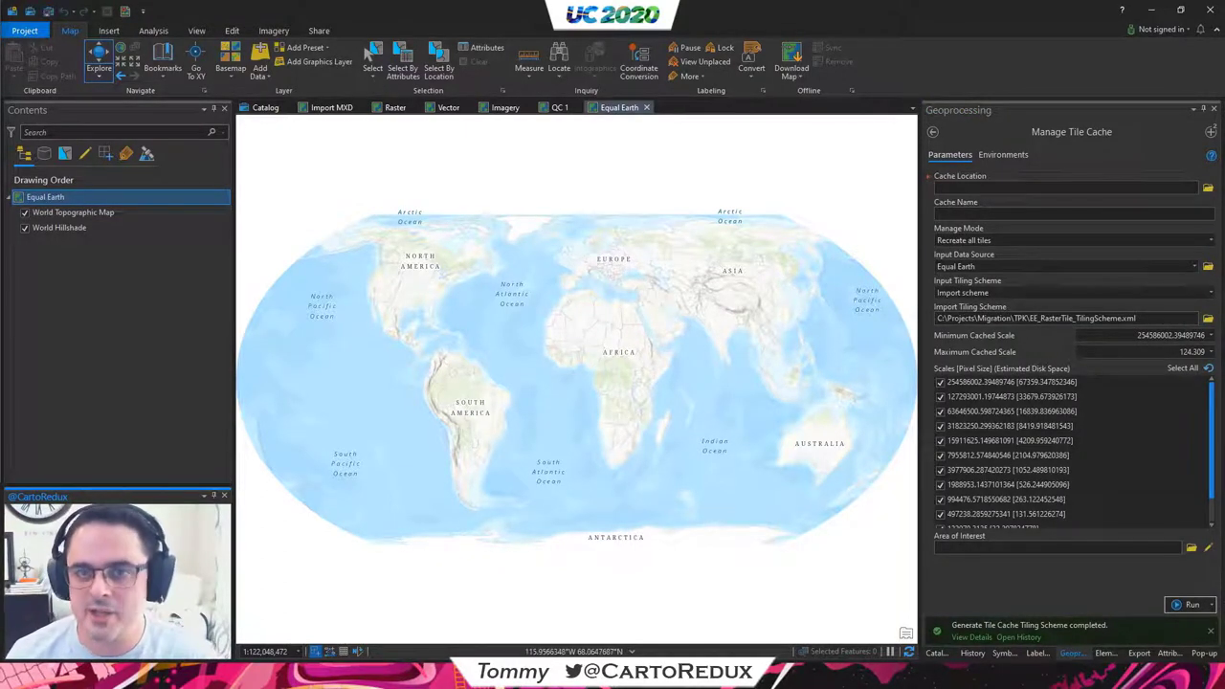
# Review Manage Tile Cache's input data sources, tiling scheme options, imported tiling scheme file and list of scales.
pyautogui.click(1061, 266)
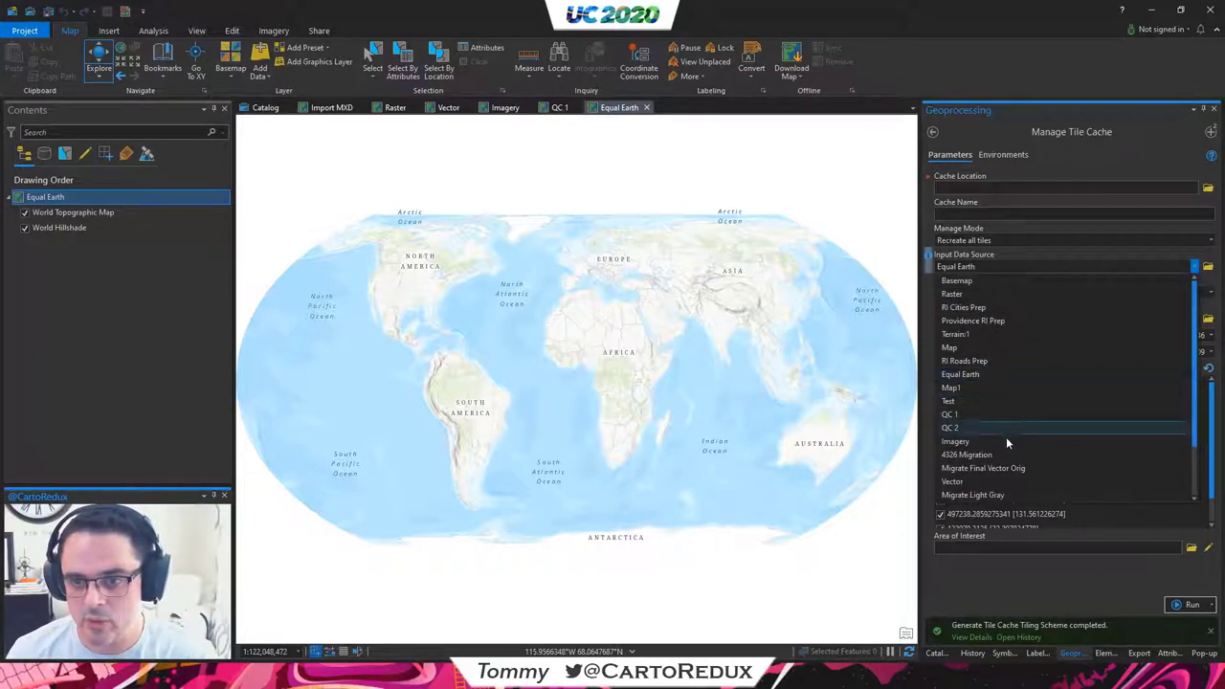
pyautogui.click(1005, 127)
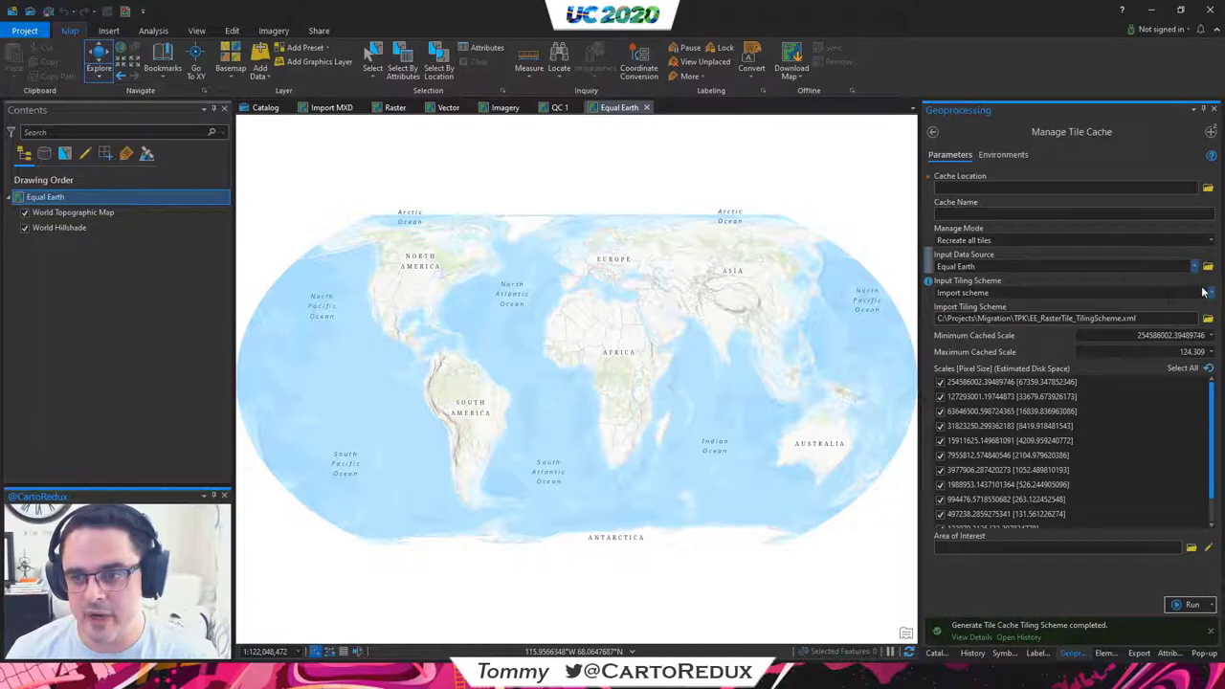
pyautogui.click(1072, 292)
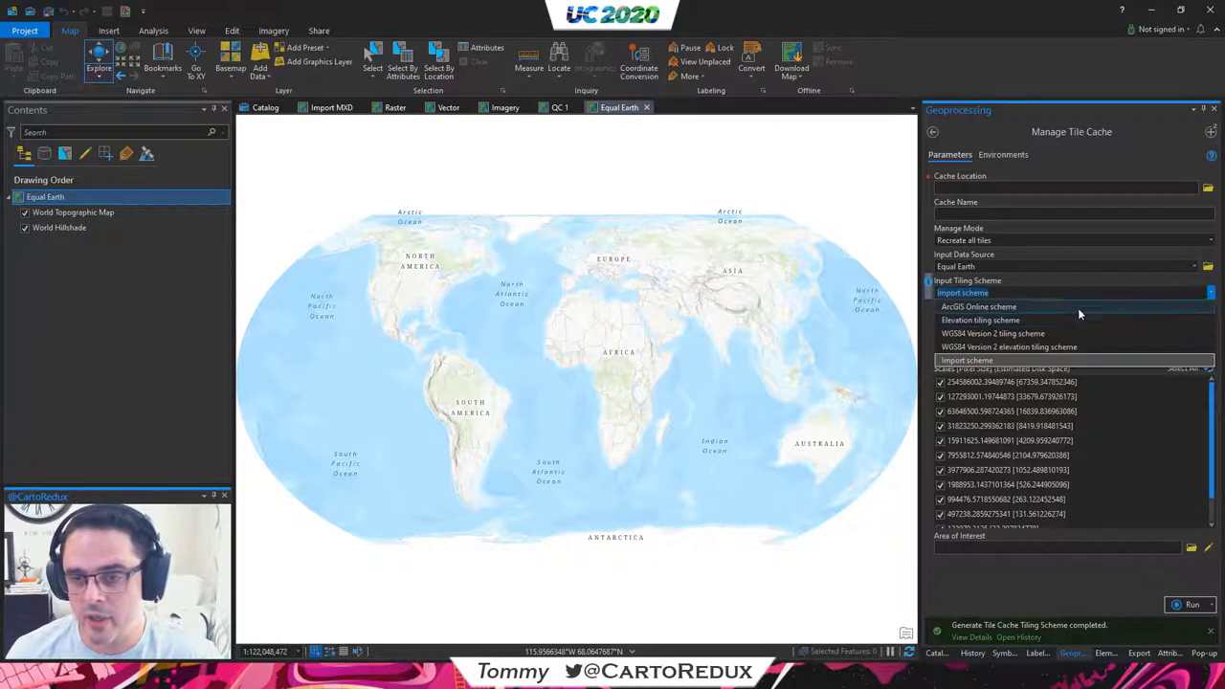
pyautogui.click(1217, 291)
pyautogui.click(1208, 318)
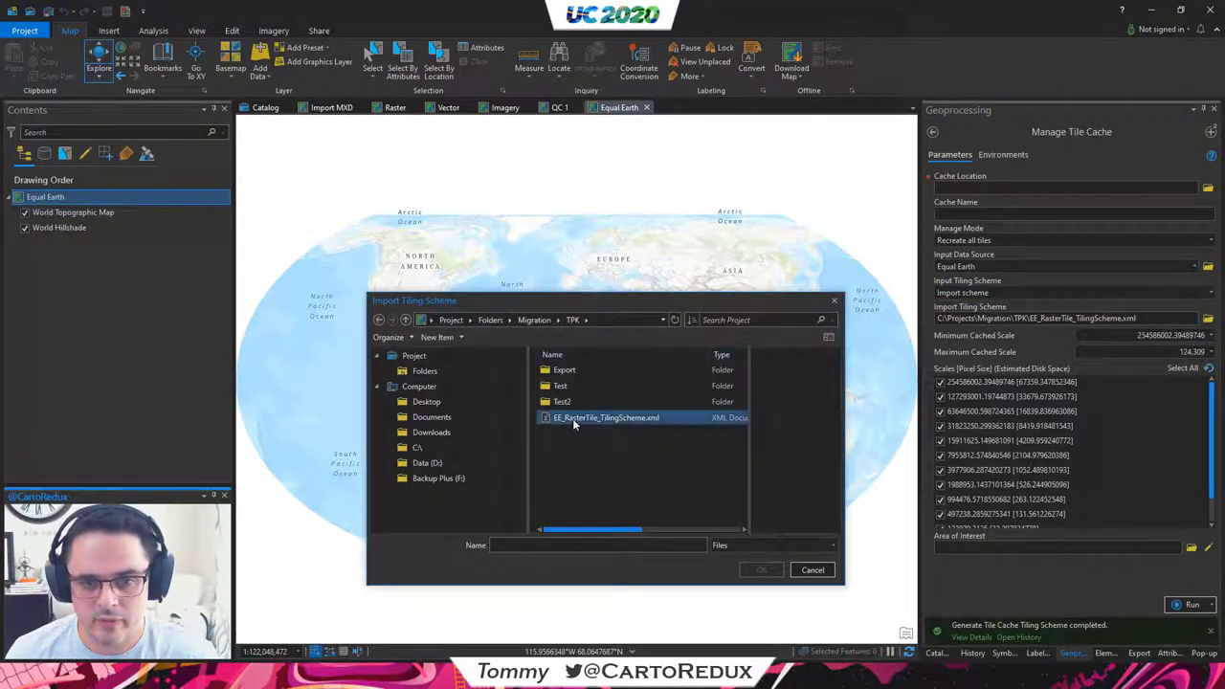
pyautogui.click(812, 570)
pyautogui.scroll(-2, 1101, 503)
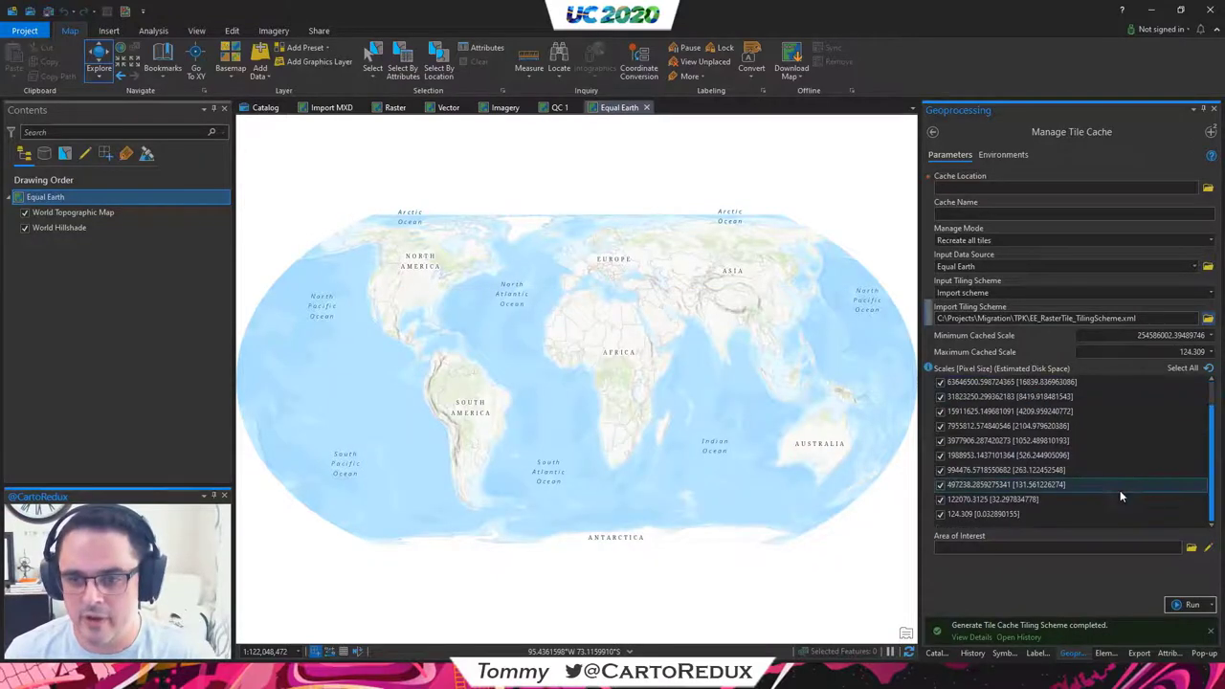
# Exclude the 124.309 scale from the tile cache, keep 122070.3125 included, and set the maximum cached scale to 122070.3125.
pyautogui.click(940, 500)
pyautogui.click(941, 514)
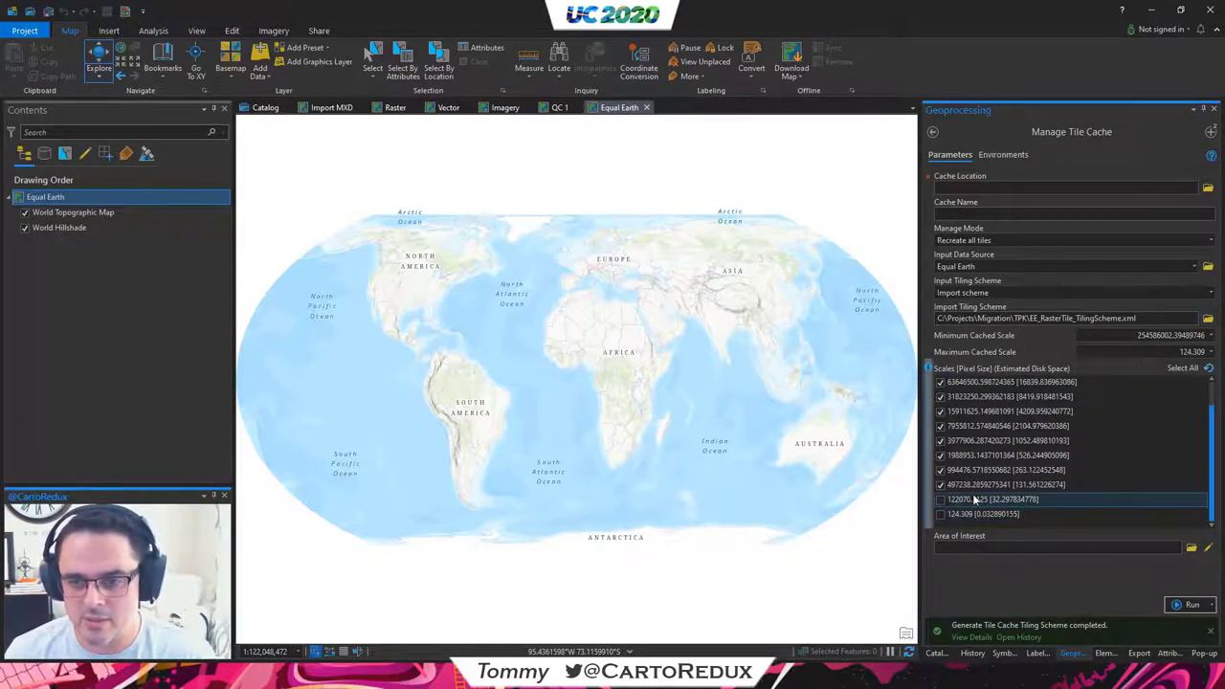
pyautogui.click(941, 500)
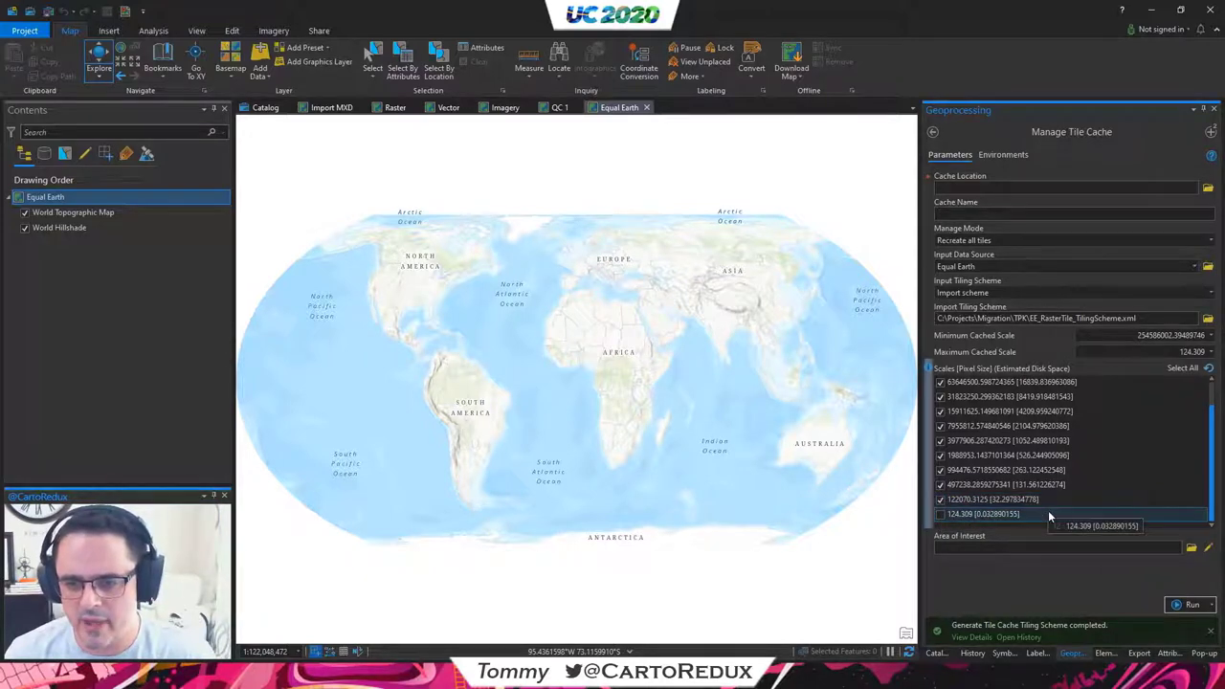
pyautogui.click(1211, 351)
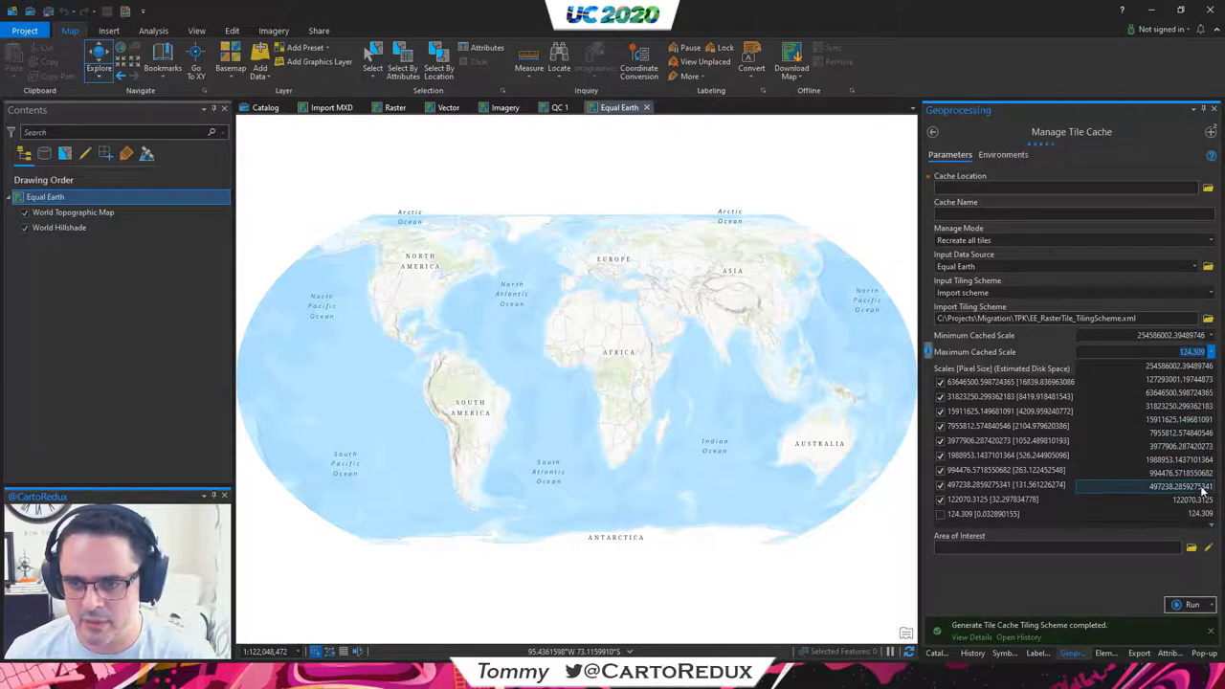
pyautogui.click(1188, 500)
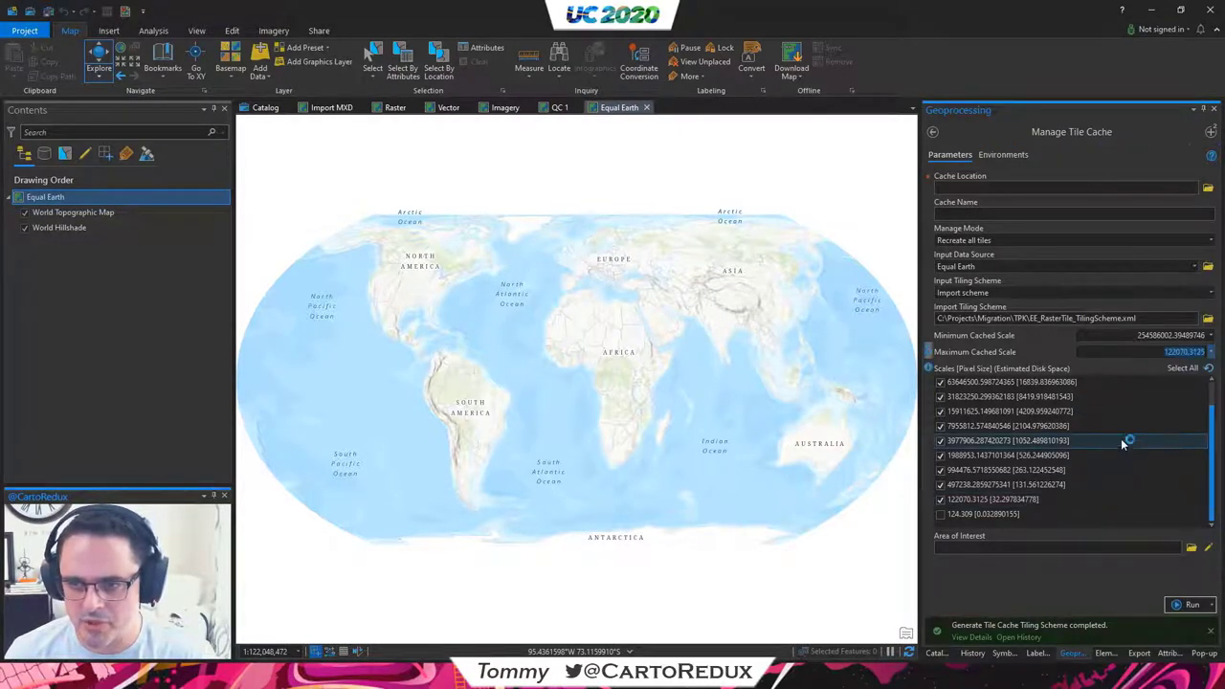
pyautogui.click(1117, 354)
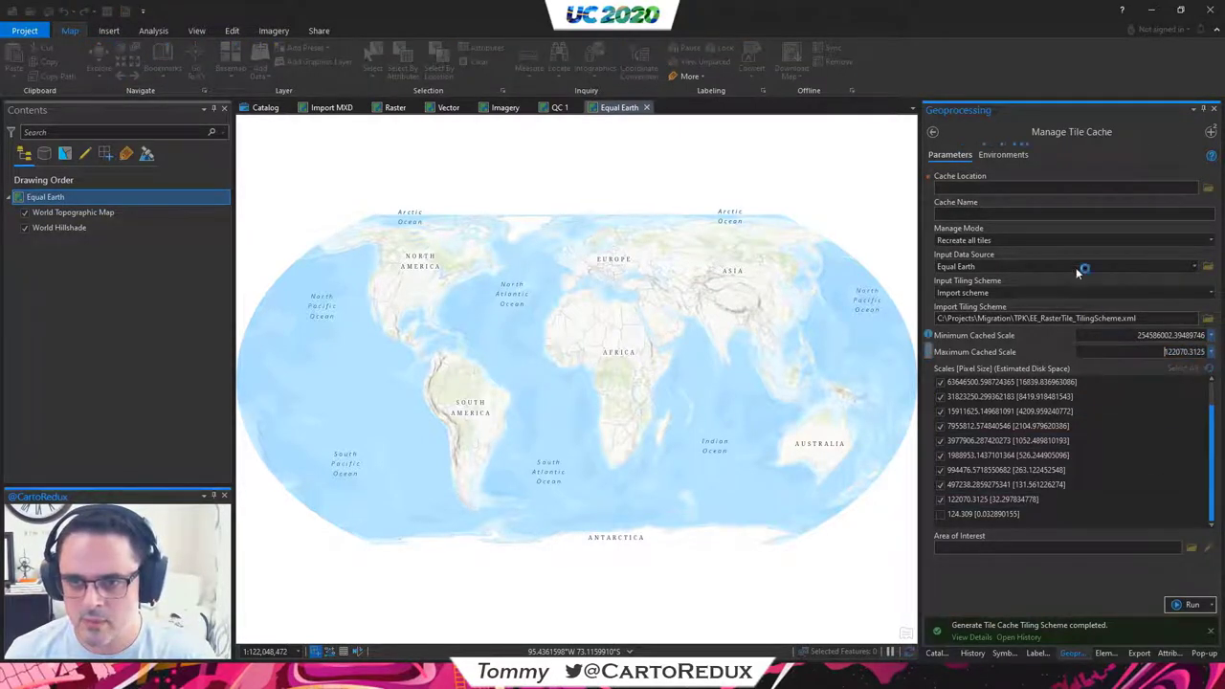
# Inspect the Parallel Processing Factor in the environment settings of Manage Tile Cache.
pyautogui.click(1015, 160)
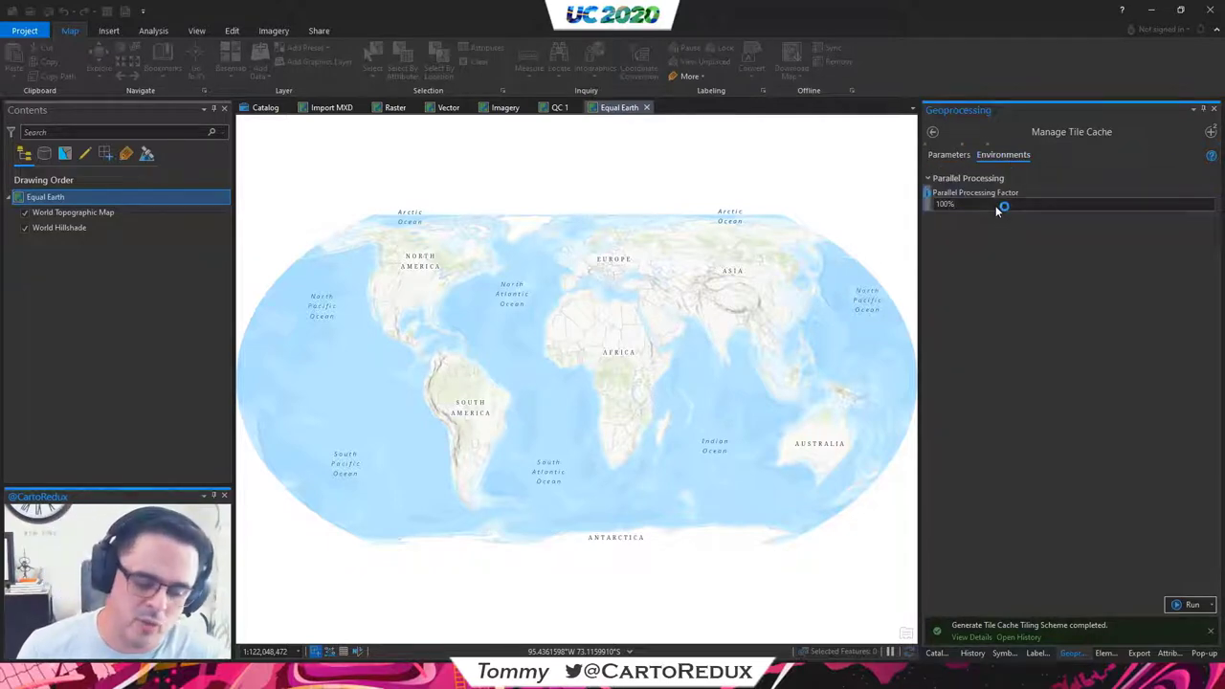
pyautogui.click(996, 208)
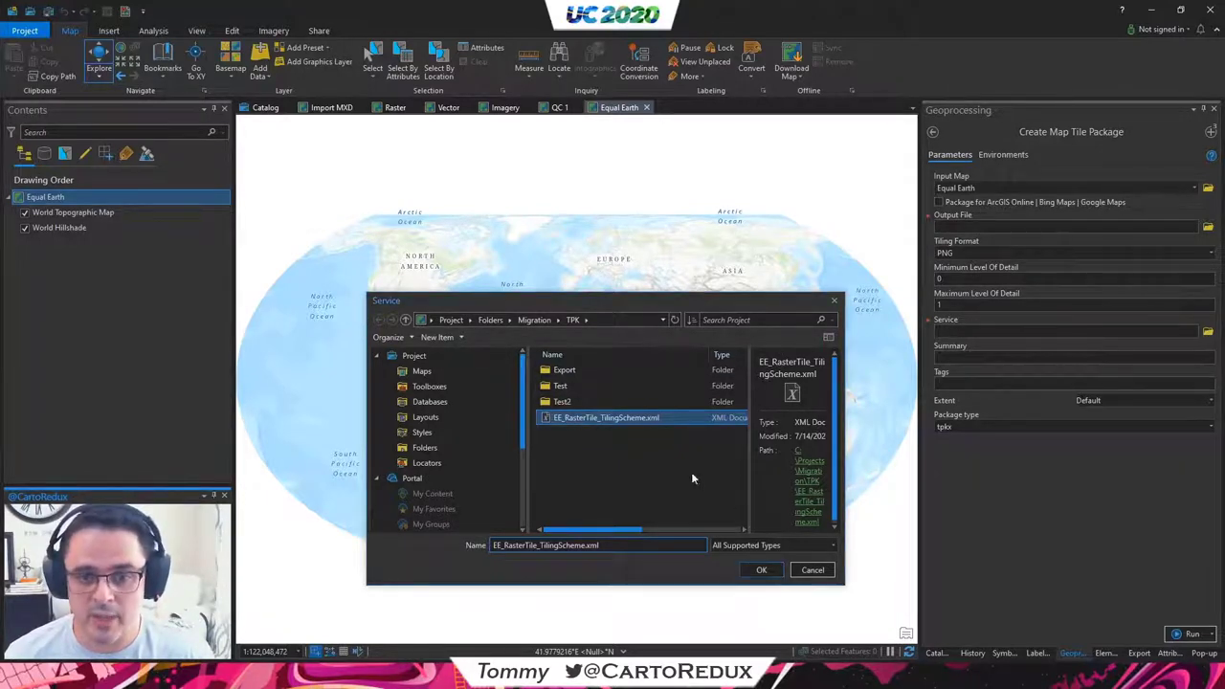
# Use EE_RasterTile_TilingScheme.xml as the tile package's service and set the maximum level of detail to 10, checking the XML's levels in Notepad++.
pyautogui.click(773, 570)
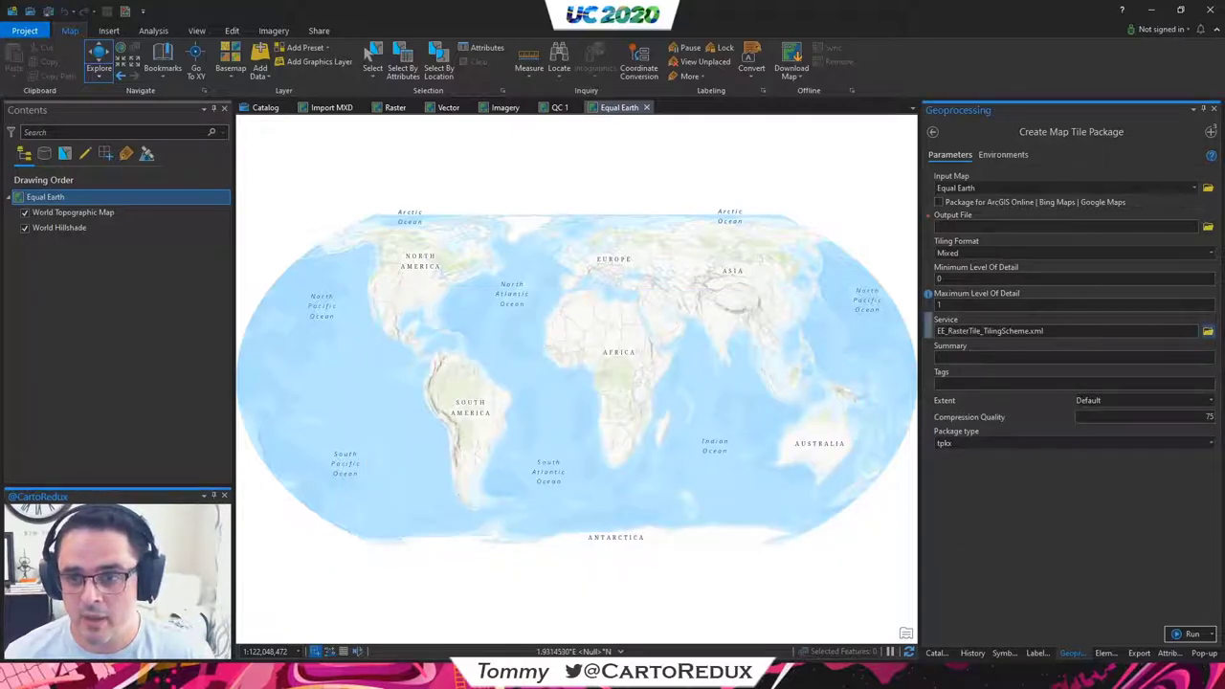
pyautogui.moveTo(946, 304); pyautogui.dragTo(899, 308)
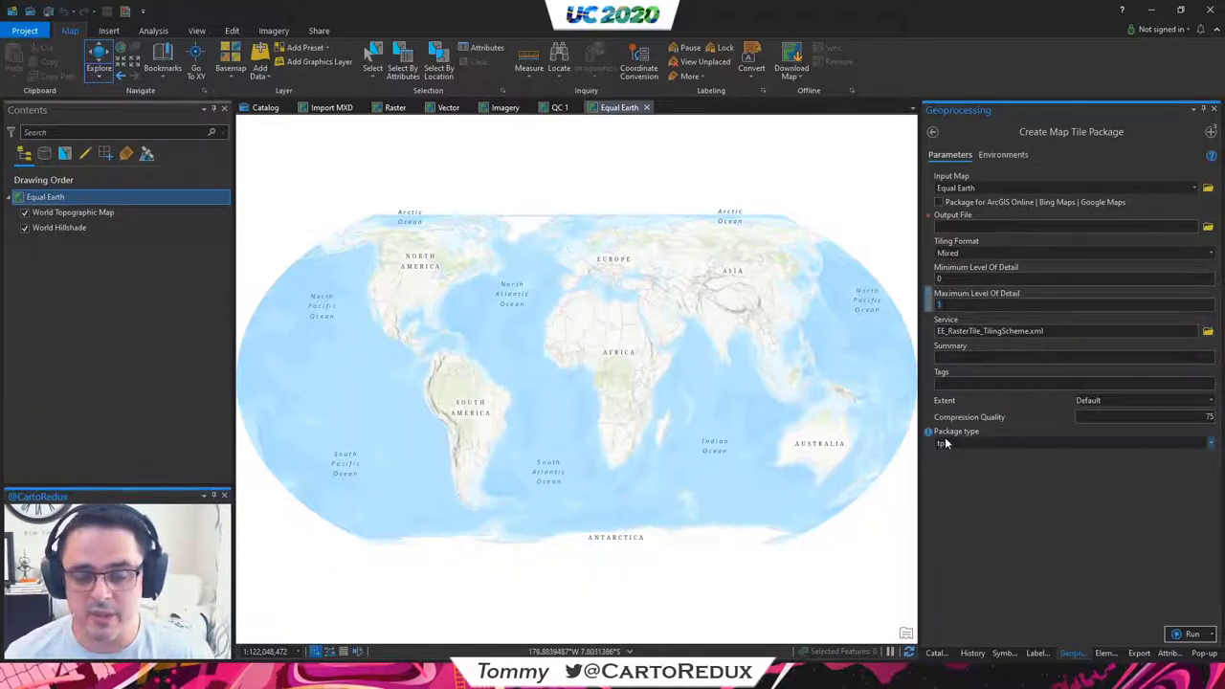
pyautogui.hotkey('alt', 'Tab')
pyautogui.scroll(16, 436, 285)
pyautogui.scroll(-2, 435, 286)
pyautogui.scroll(2, 436, 286)
pyautogui.scroll(-20, 435, 287)
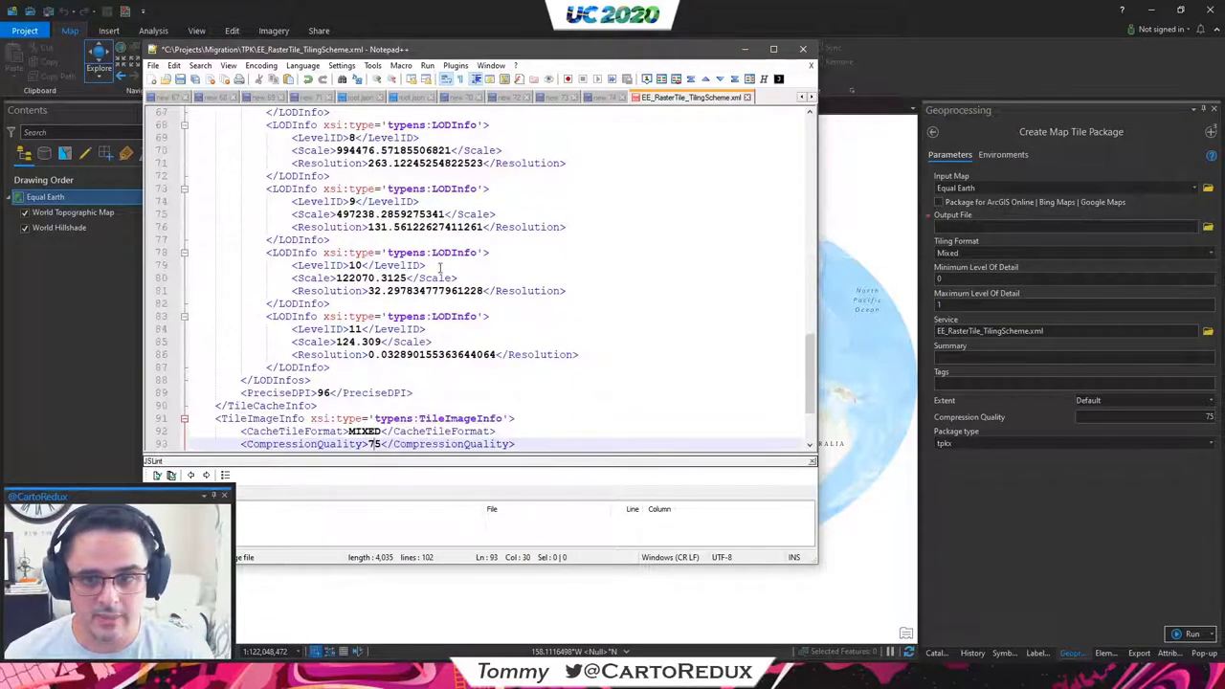
pyautogui.hotkey('alt', 'Tab')
pyautogui.write('0')
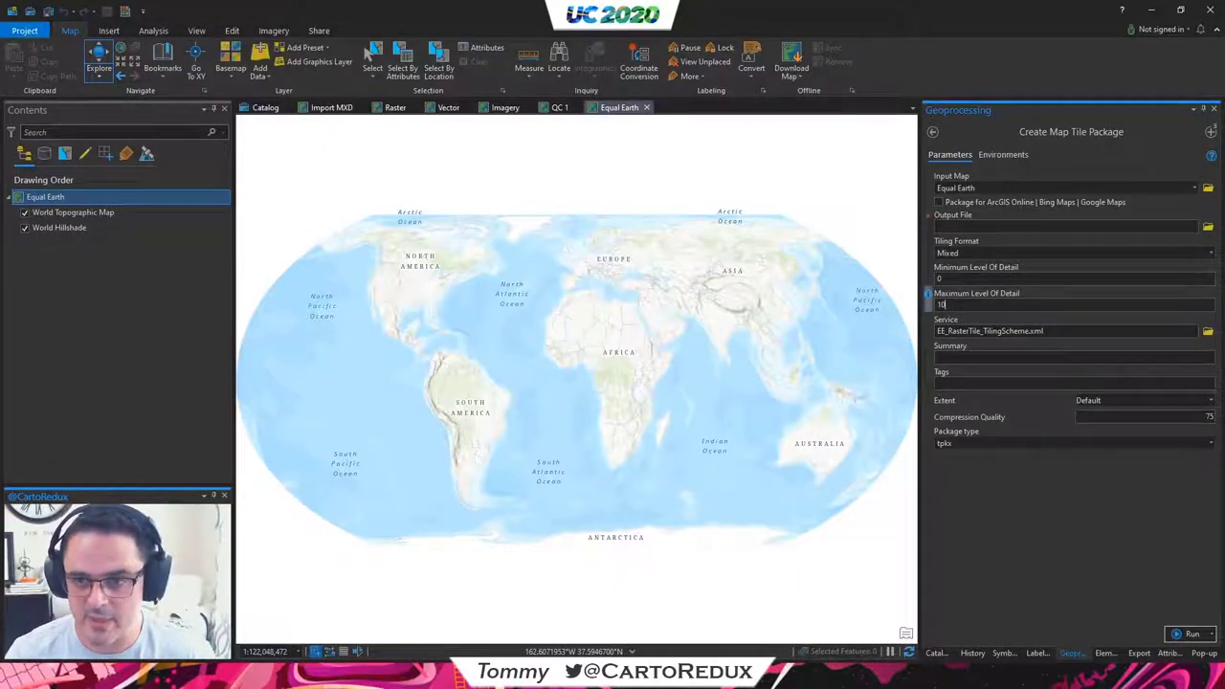